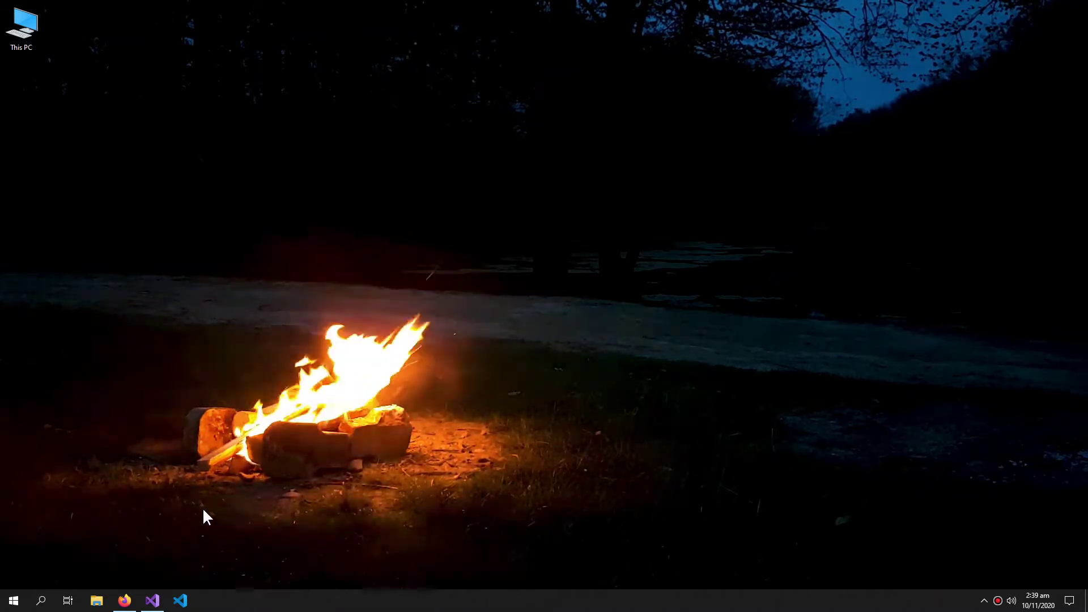
Search Google for 'firebase' in Firefox to find the Firebase Console link.
click(124, 600)
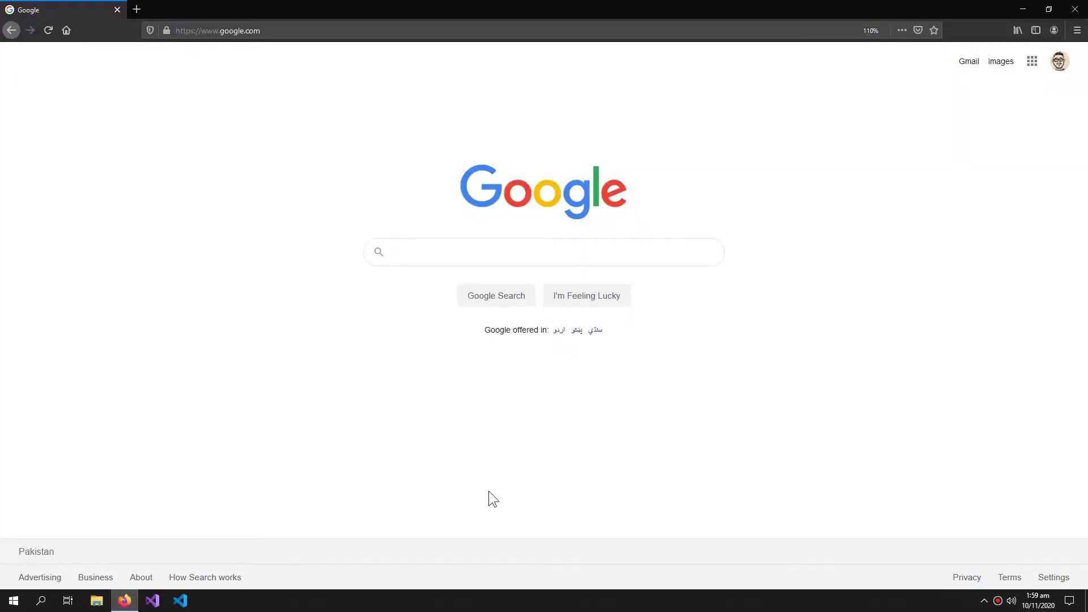
click(416, 252)
text(fire)
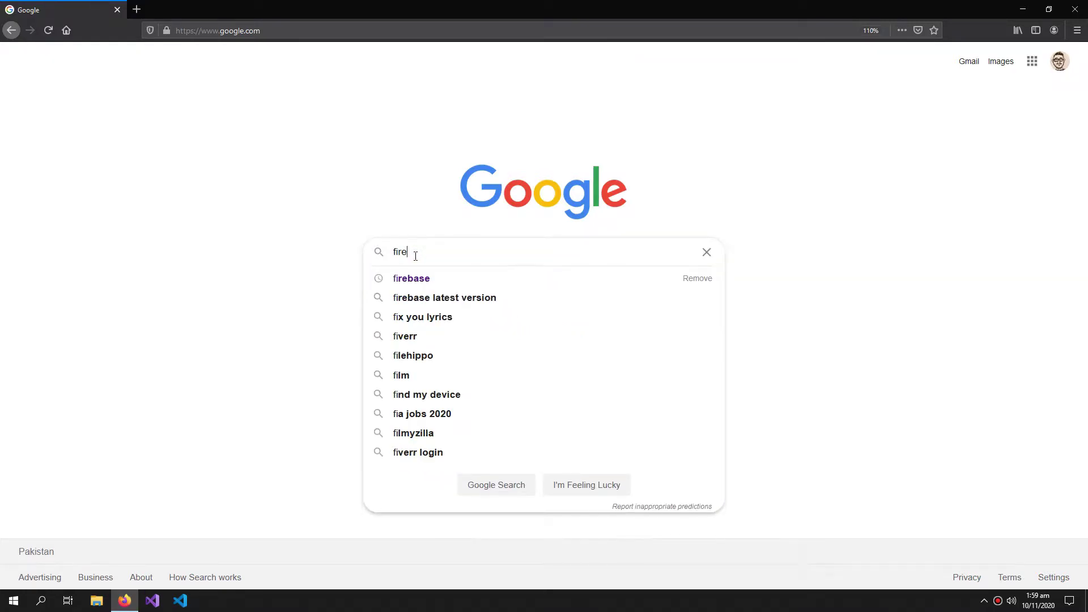
text(base)
key(Return)
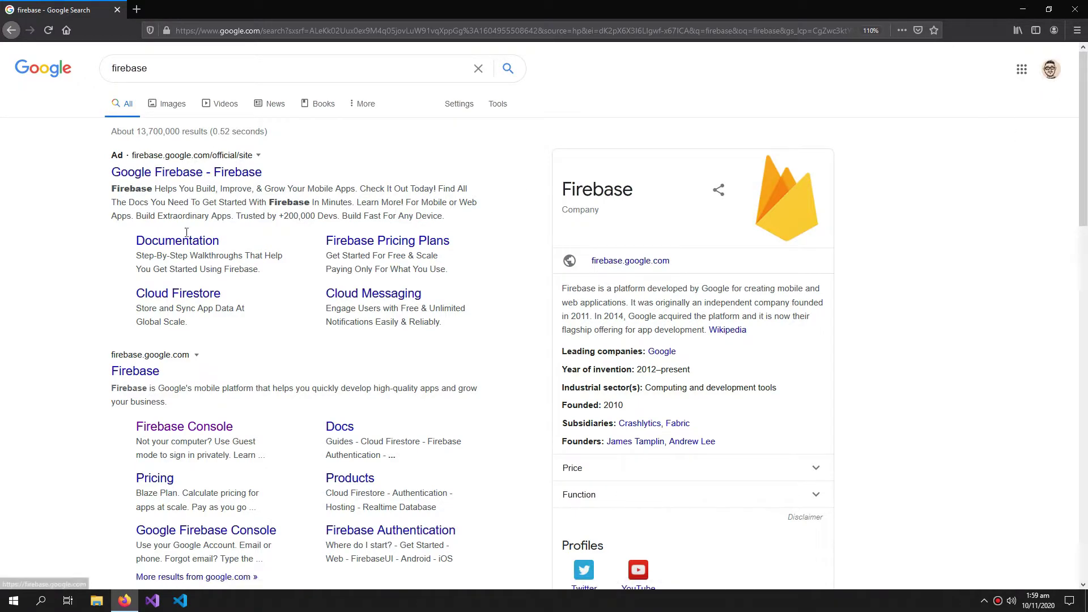
scroll(188, 409, down, 2)
scroll(187, 388, down, 1)
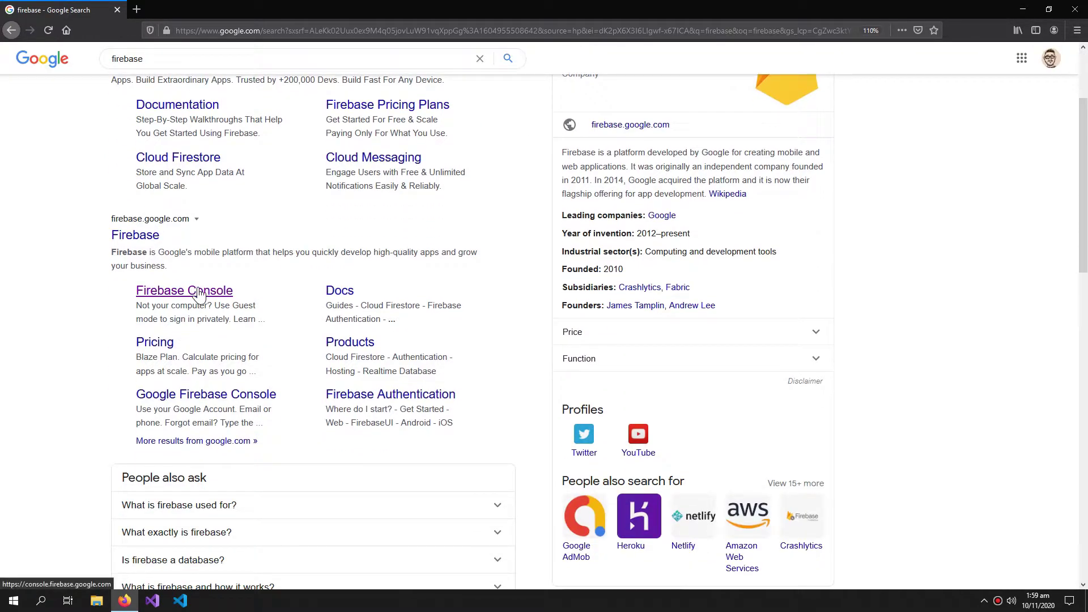
Add Firebase project 'TheUsers' with Google Analytics disabled, then open its overview.
click(198, 291)
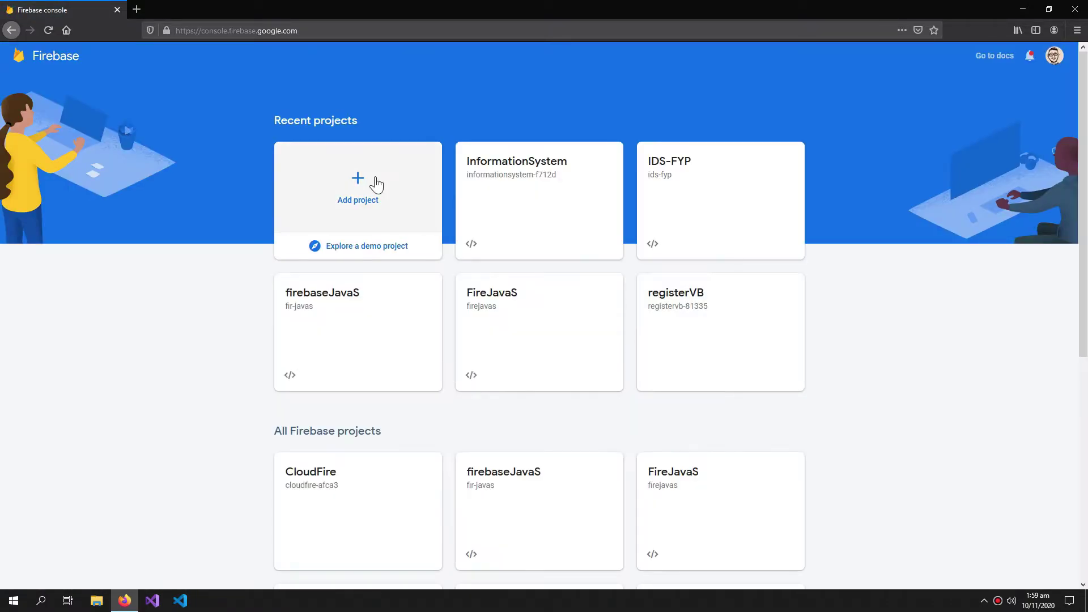
click(375, 180)
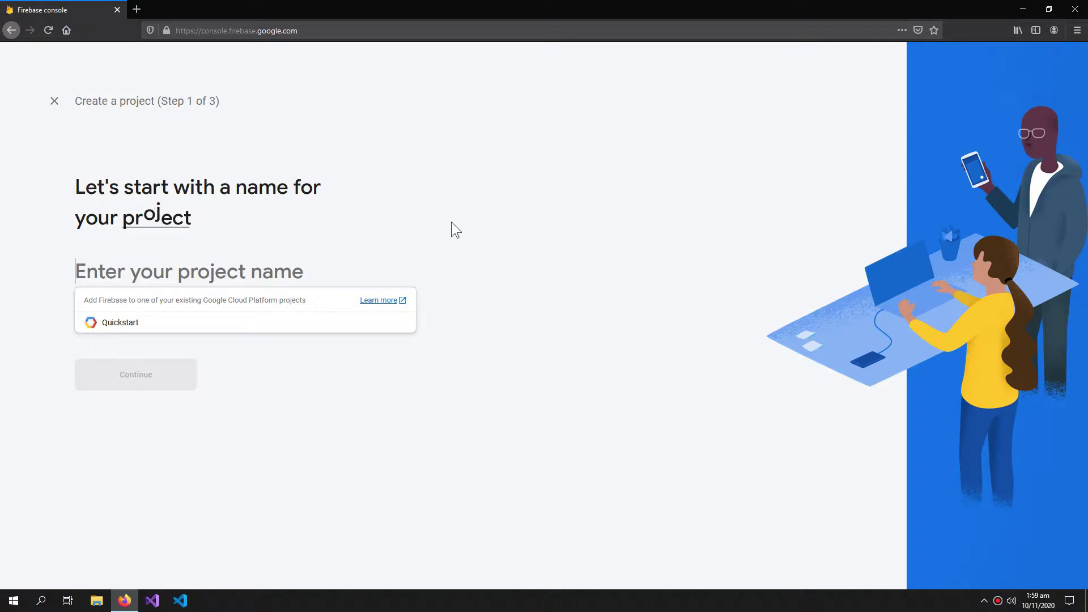
text(T)
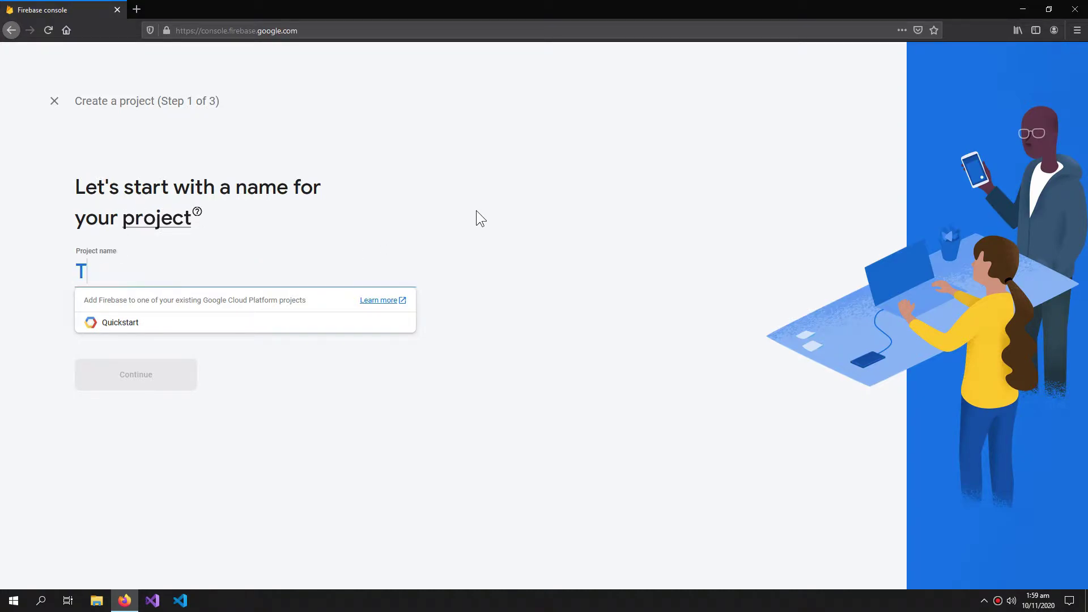
text(heUsers)
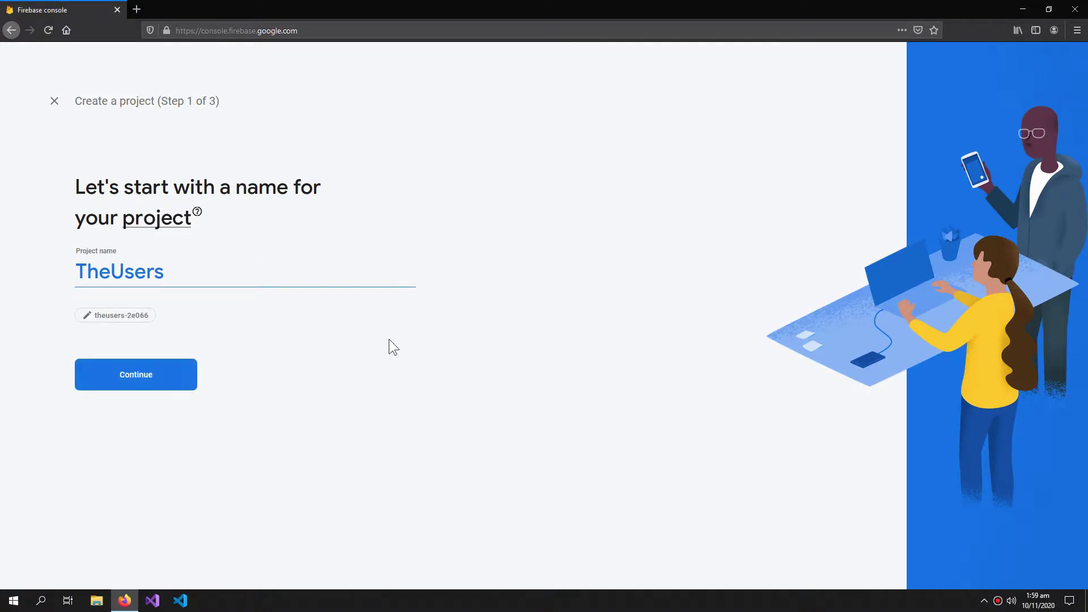
click(168, 385)
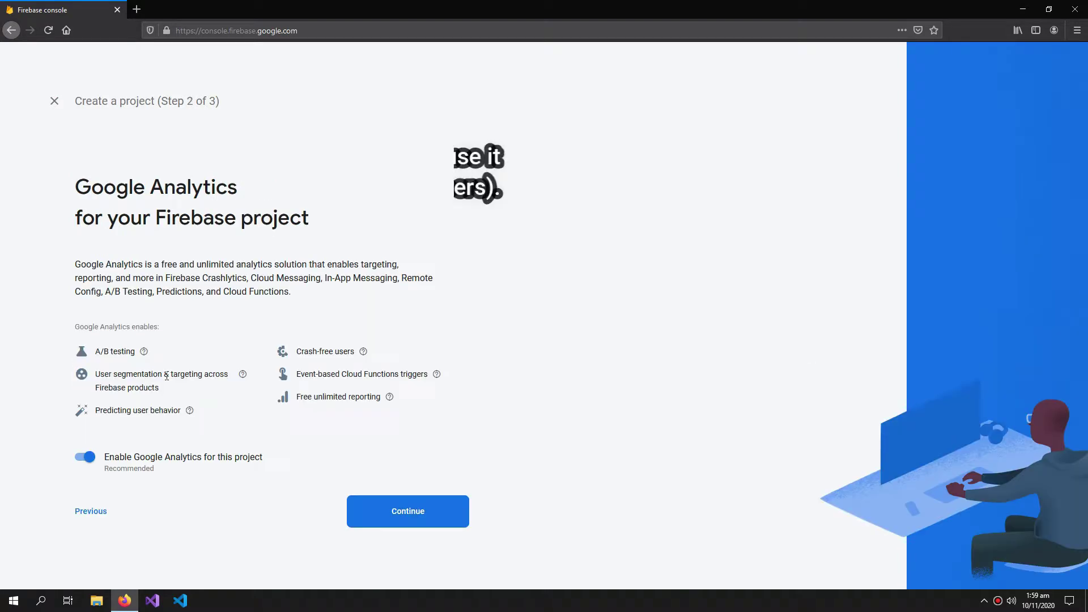
click(88, 459)
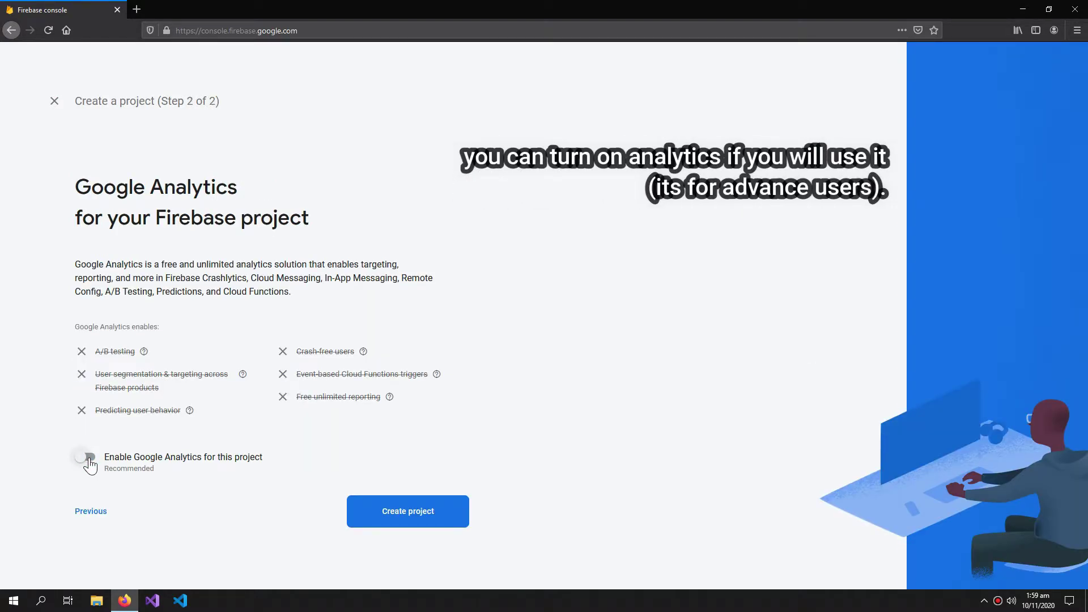
click(431, 516)
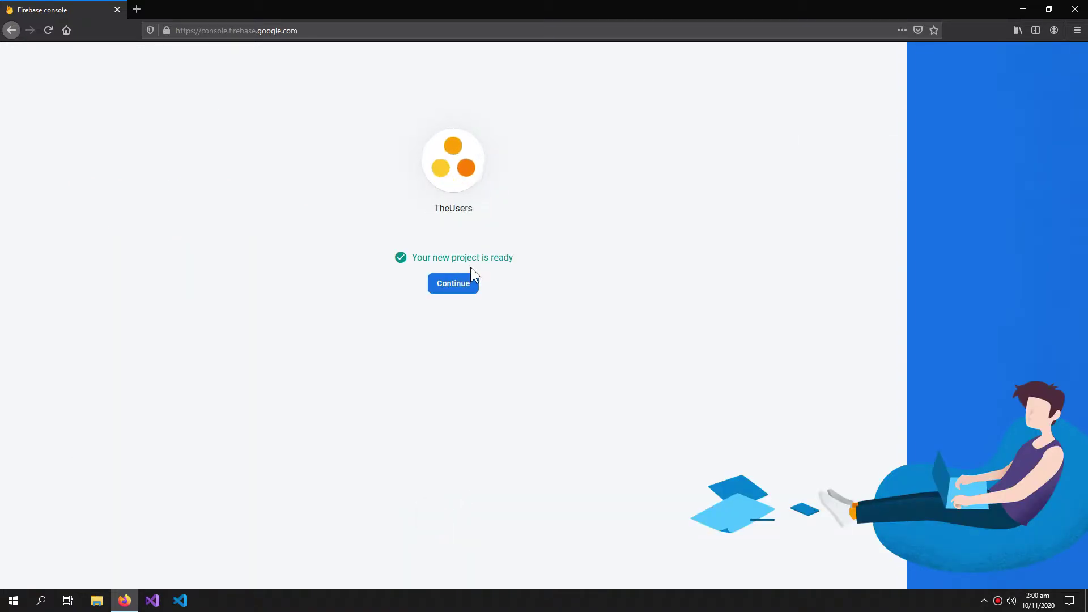
click(453, 286)
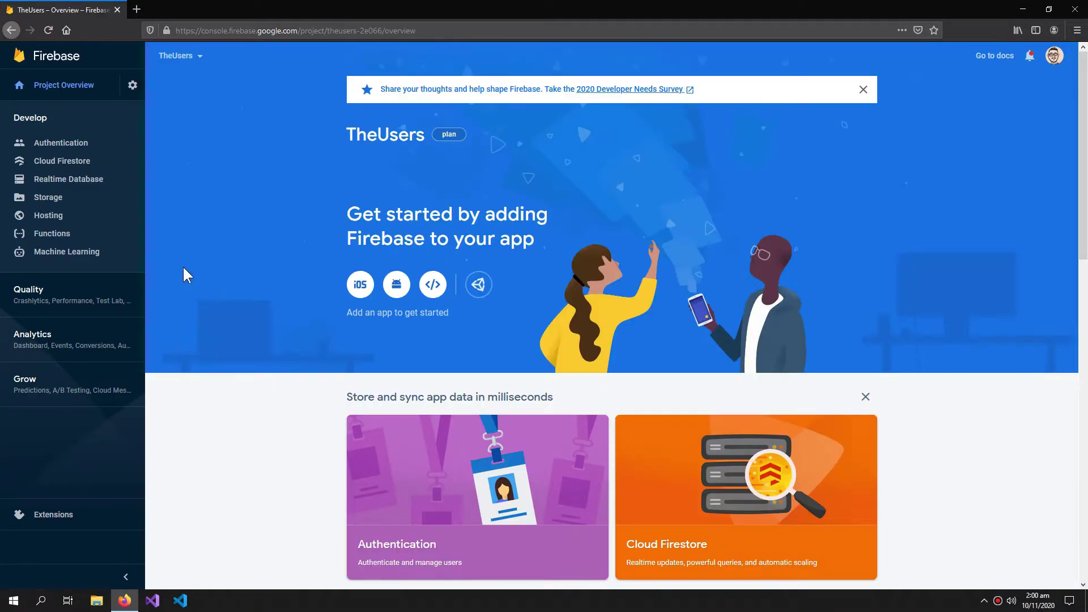
Create TheUsers' Realtime Database using Start in test mode rules.
click(80, 179)
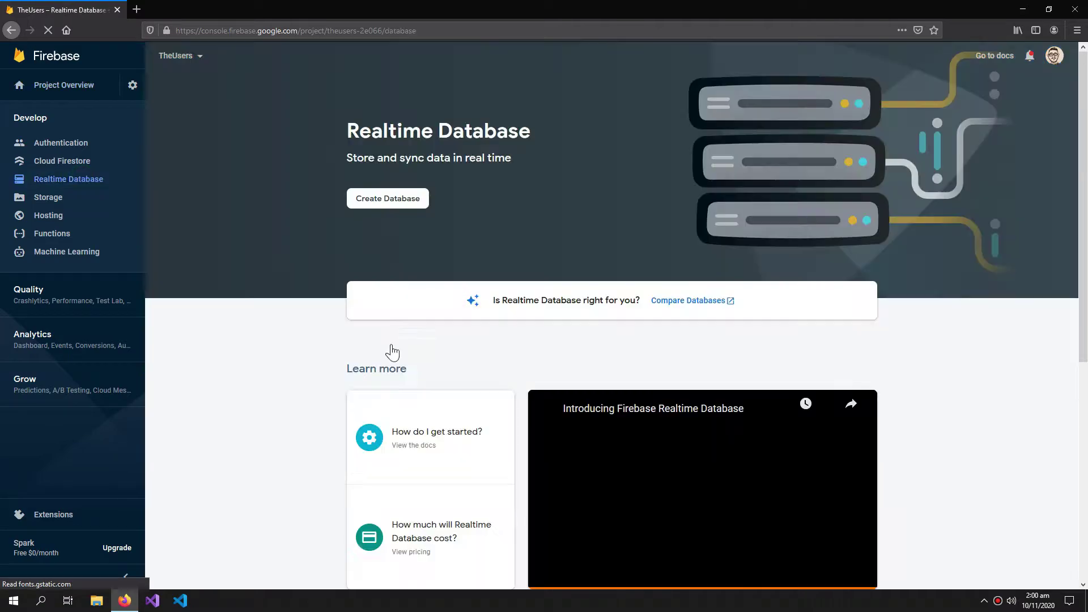
click(384, 201)
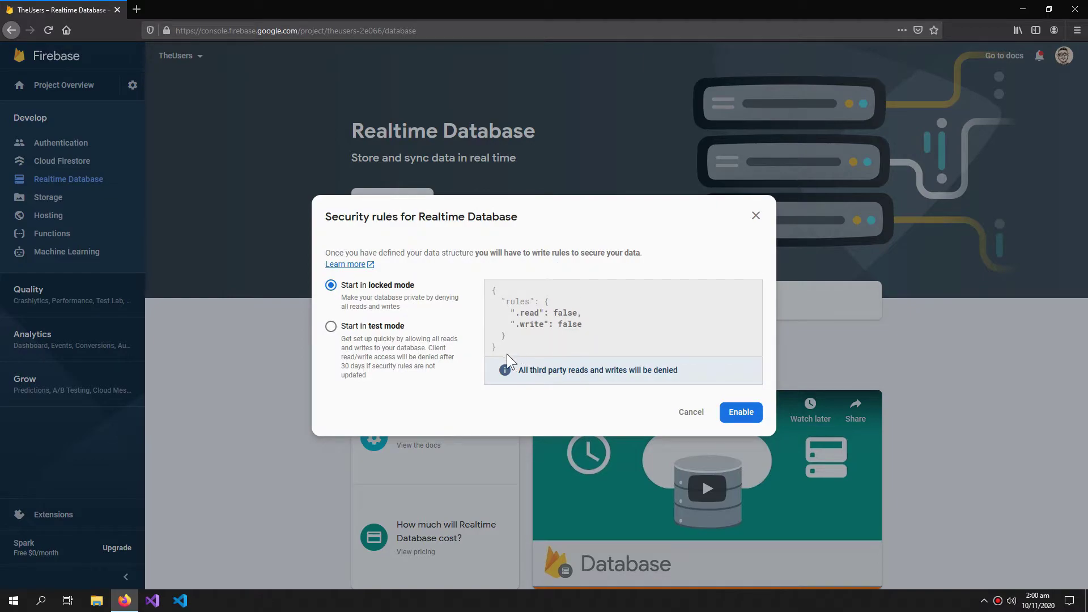
click(384, 327)
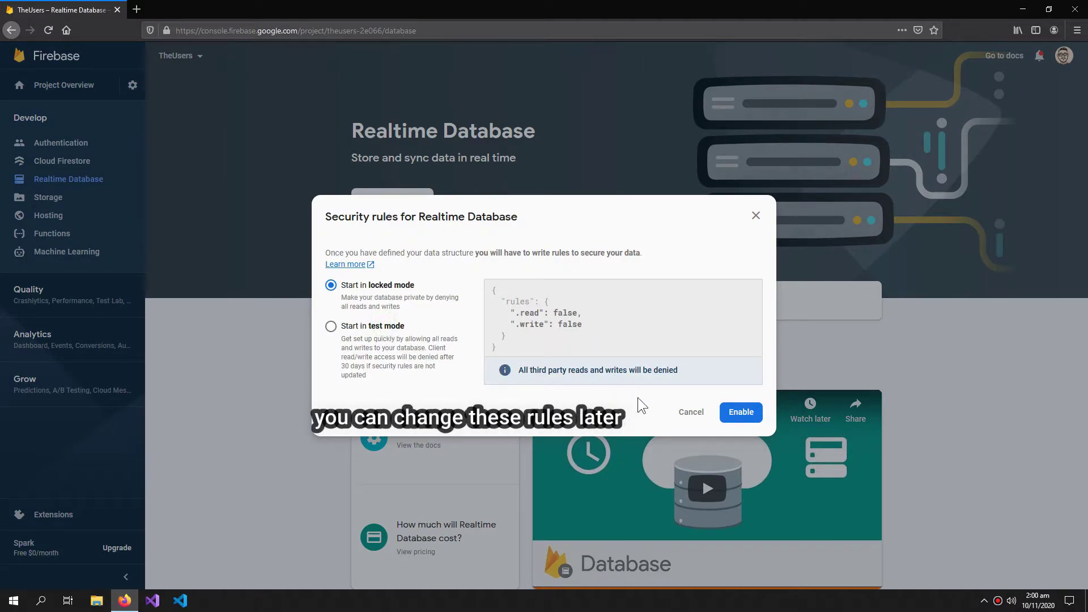
click(733, 414)
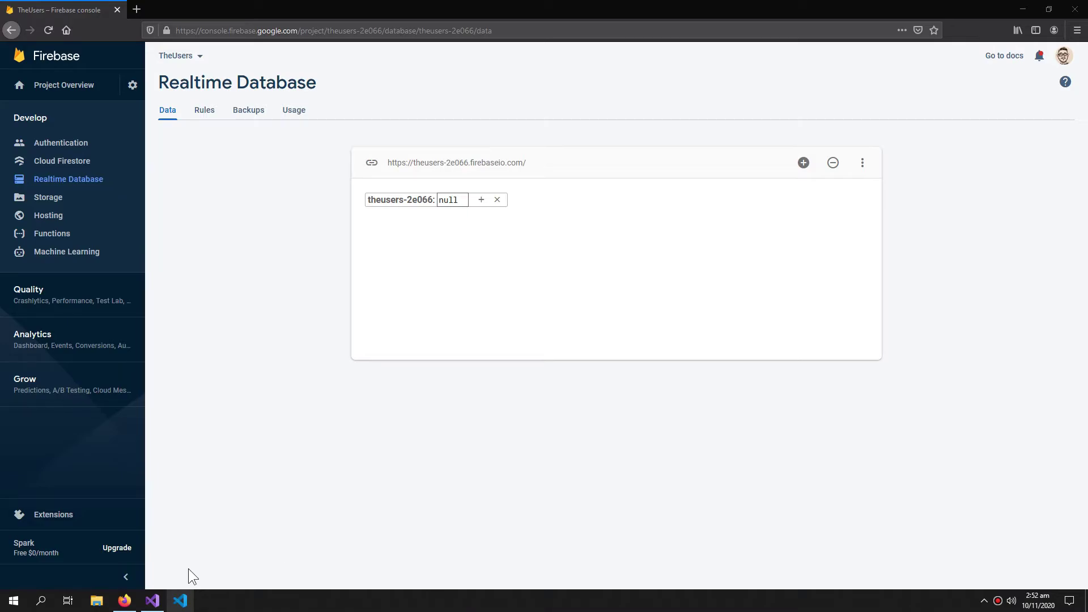
Create a Visual Basic Windows Forms App (.NET Framework) project named 'fireConfigVB'.
click(153, 600)
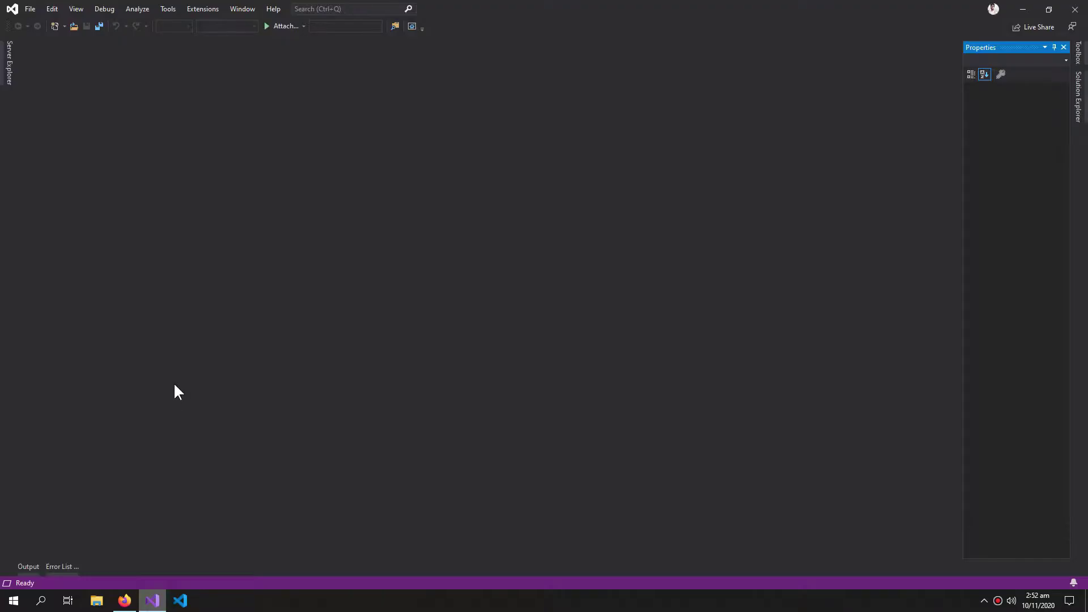
click(31, 9)
mouse_move(47, 22)
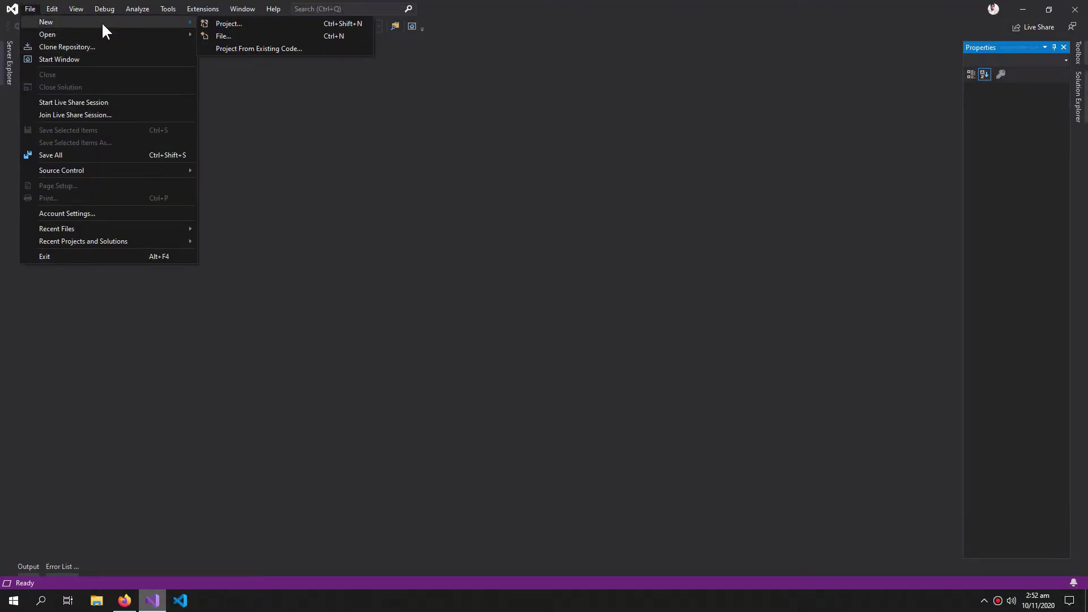
click(216, 22)
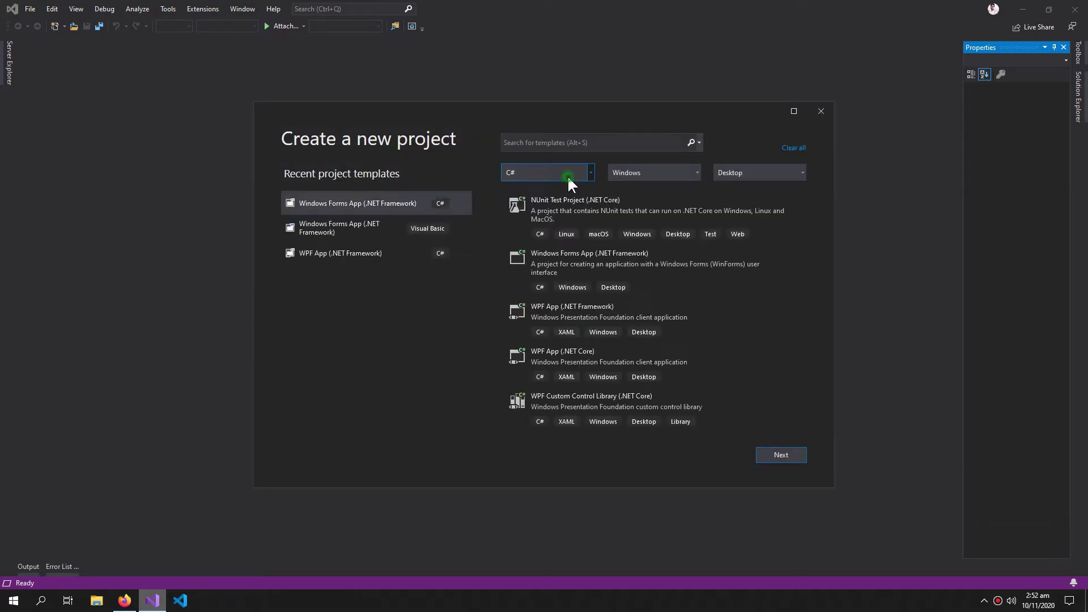
click(565, 173)
click(531, 275)
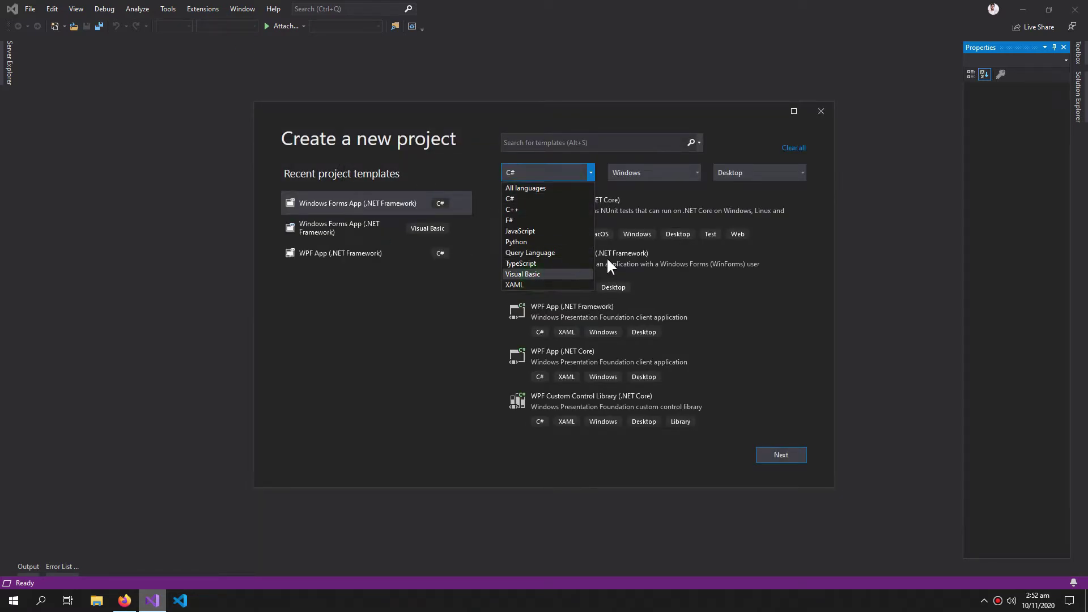
click(556, 308)
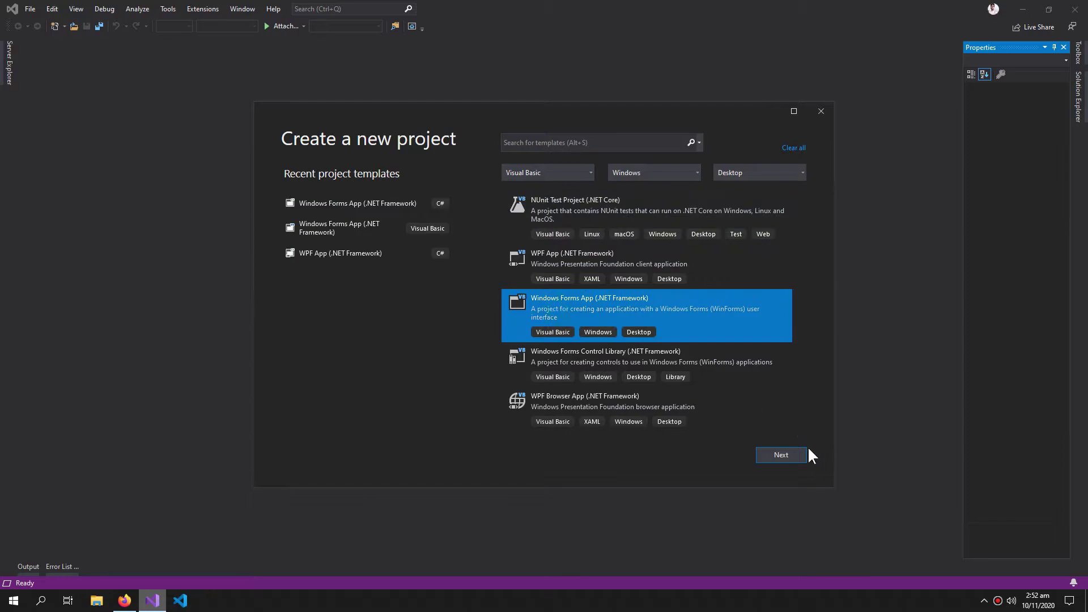
click(779, 455)
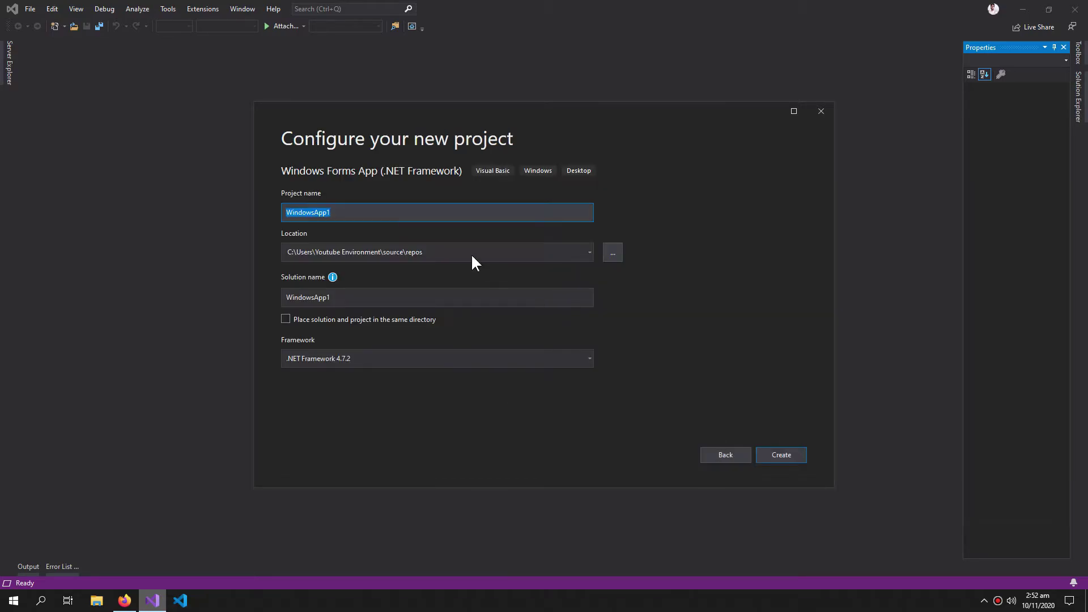
text(fireConfigVB)
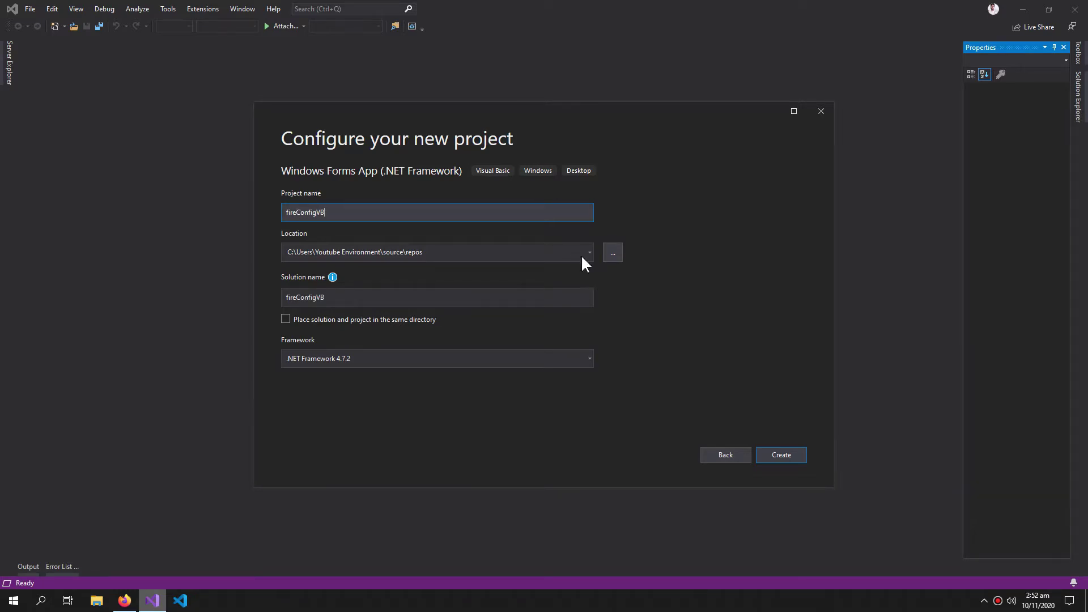
click(783, 457)
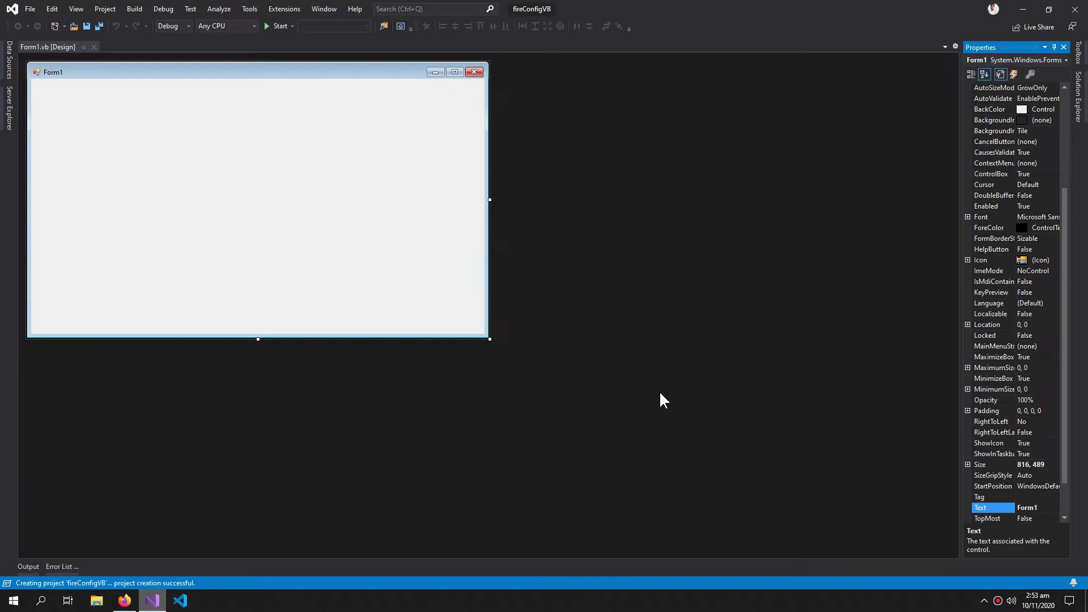
Install FireSharp 2.0.4 from NuGet, approving the preview changes and licenses.
click(108, 8)
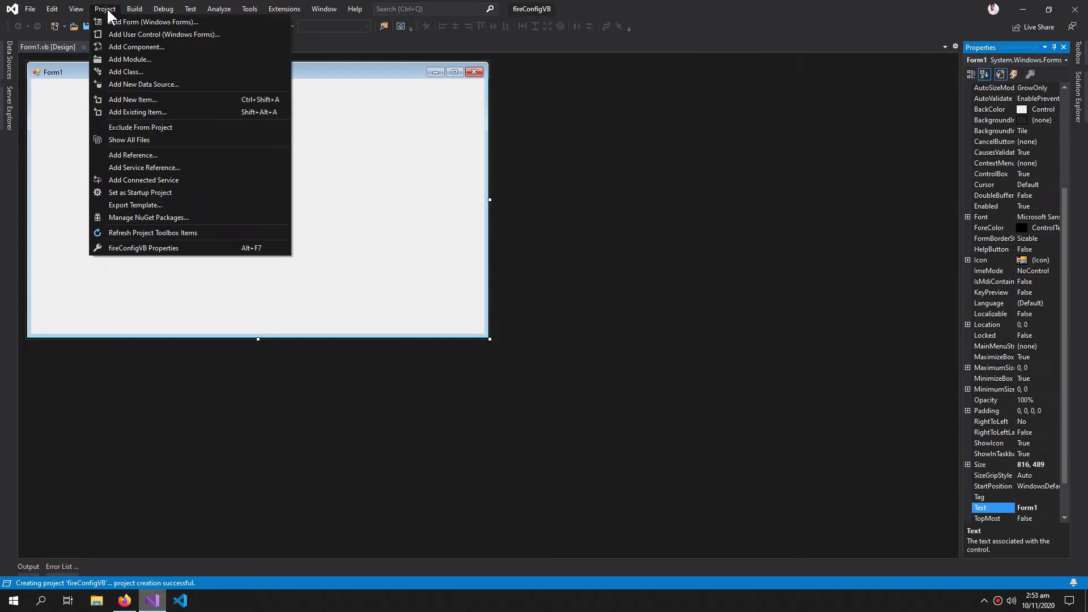
click(145, 212)
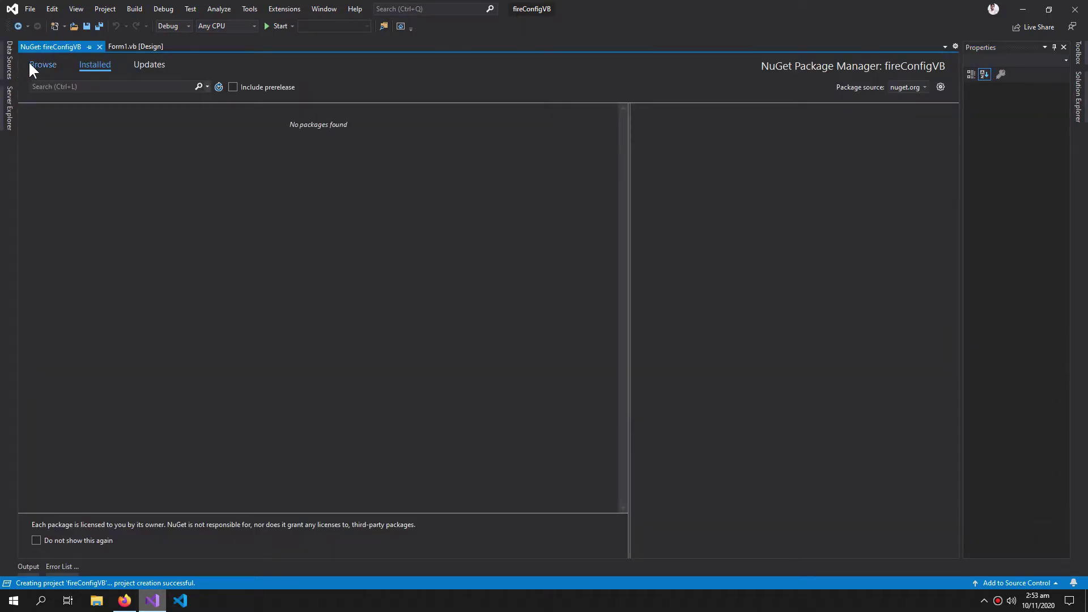
click(44, 67)
text(firesharp)
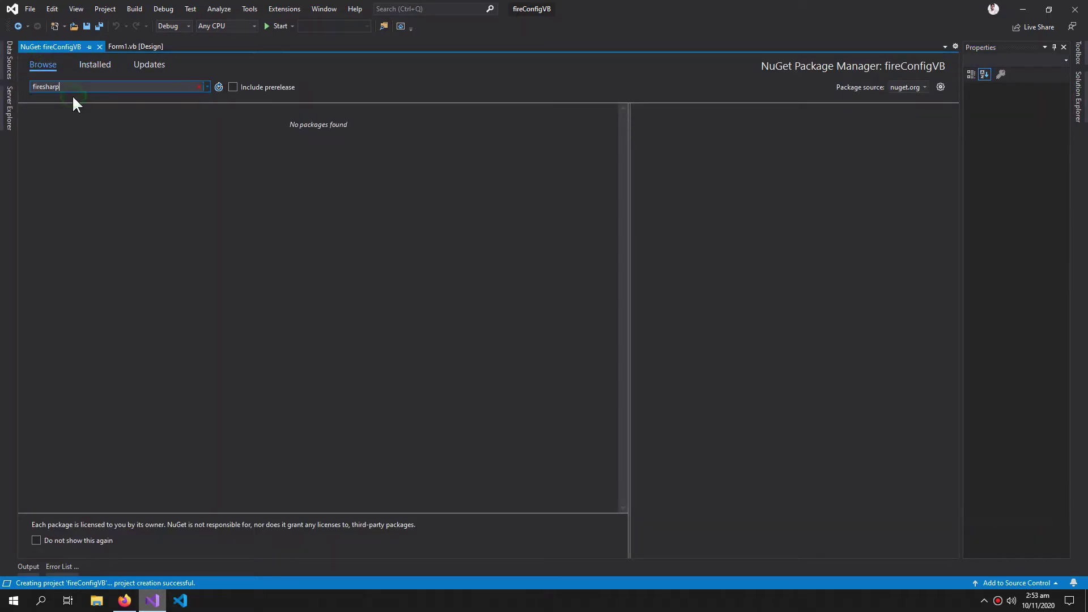
click(129, 124)
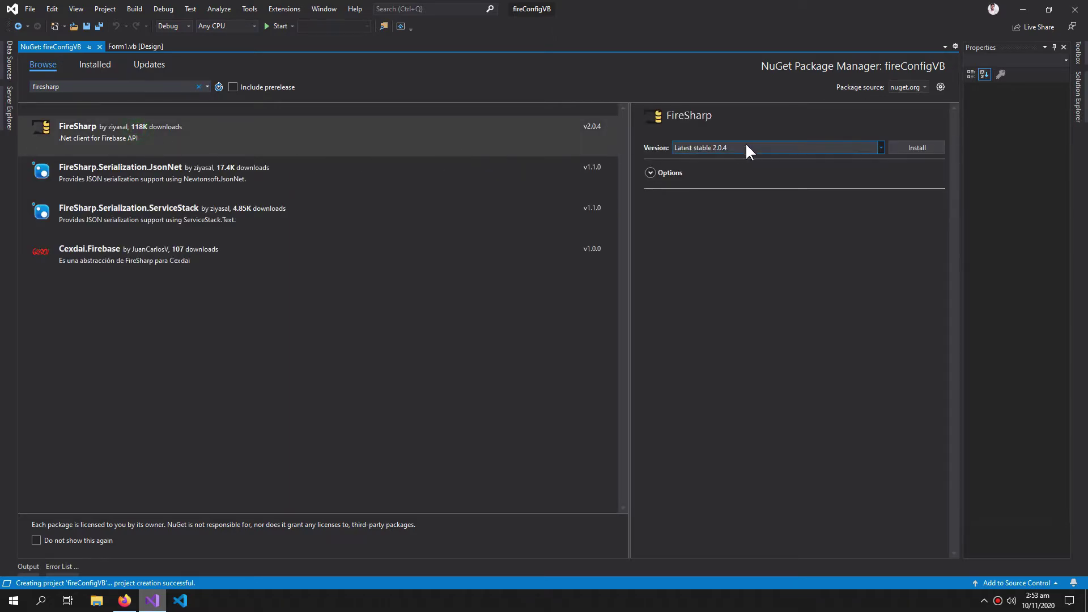
click(903, 146)
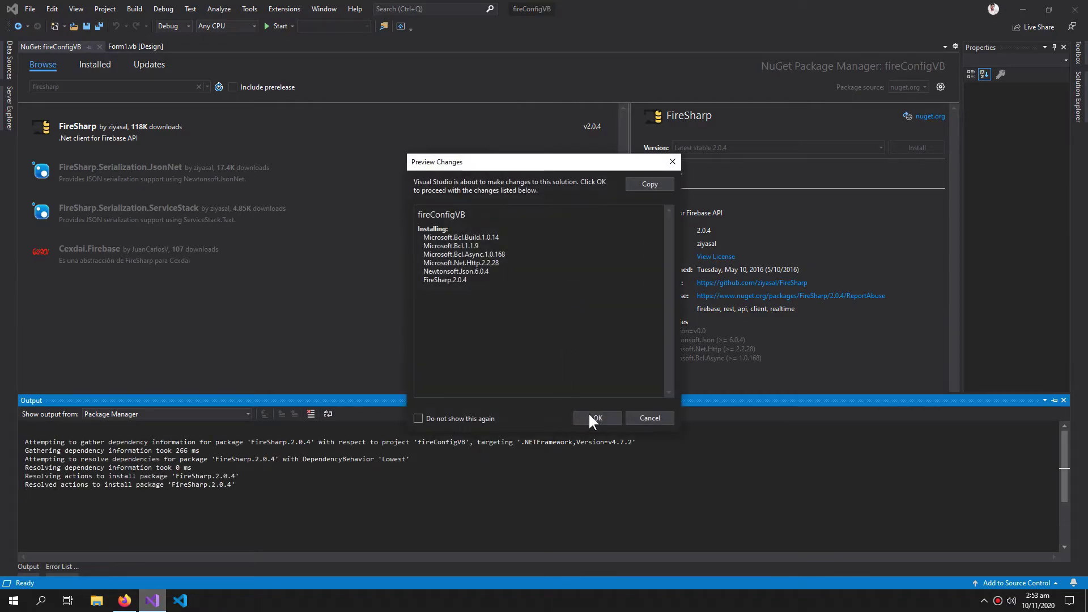
click(591, 416)
click(569, 397)
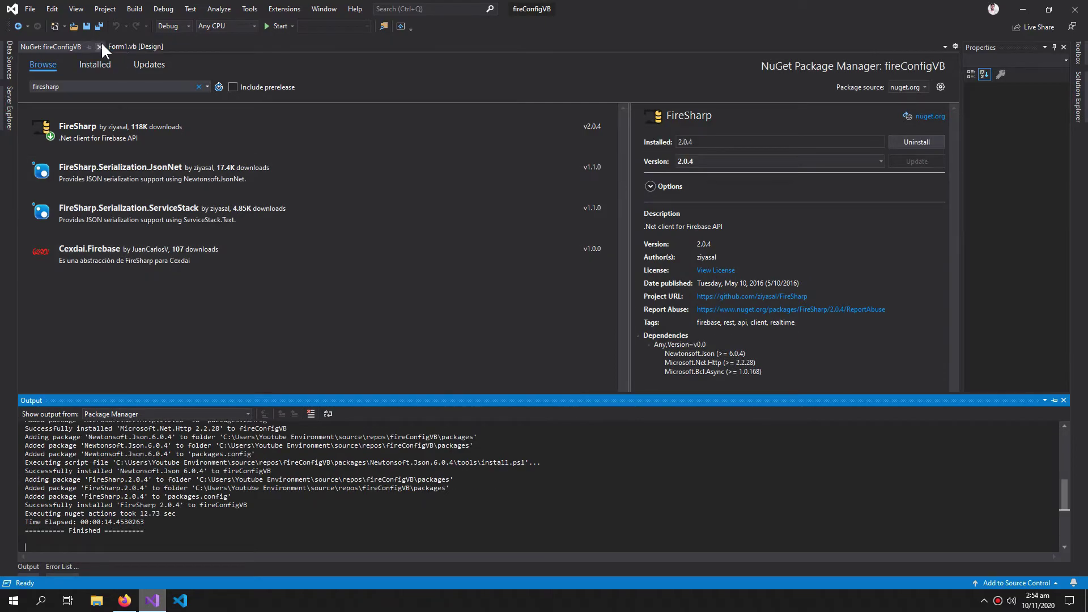
Add Imports FireSharp.Config, FireSharp.Response and FireSharp.Interfaces to Form1.vb.
click(99, 47)
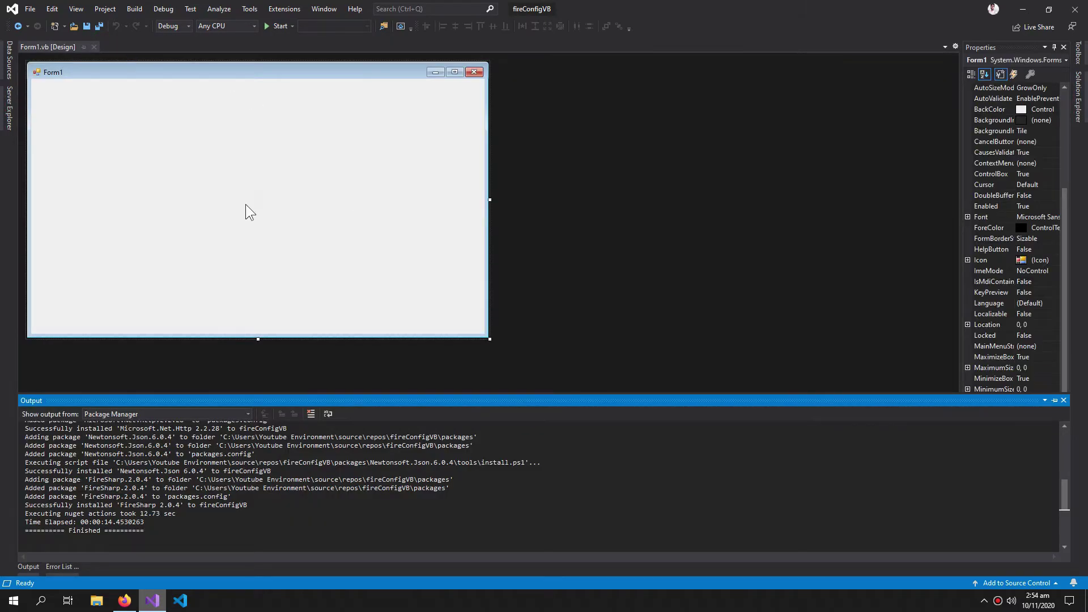
right_click(256, 213)
key(Escape)
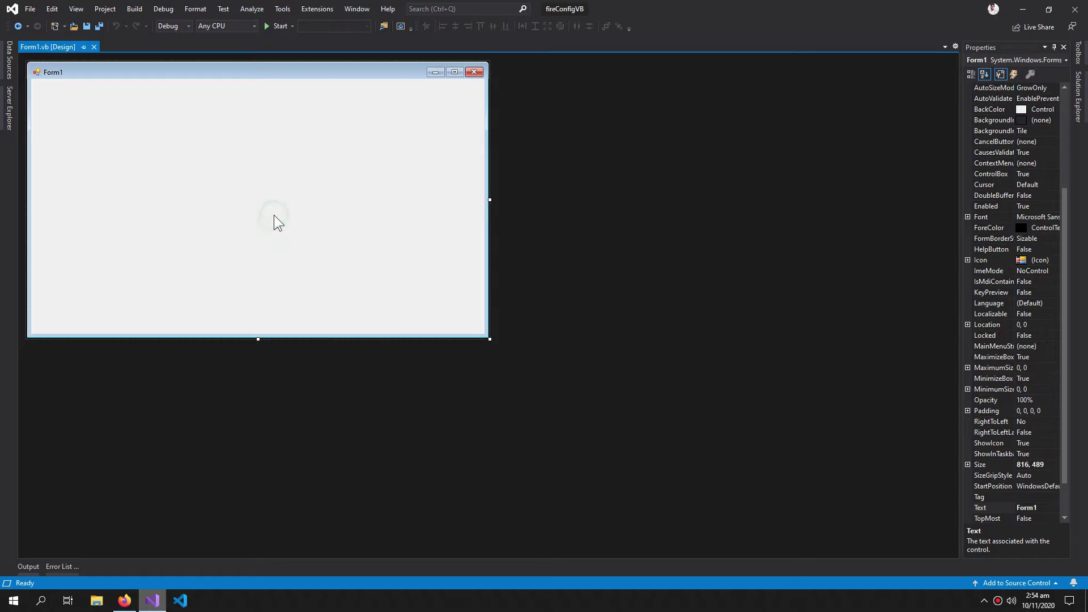
key(F7)
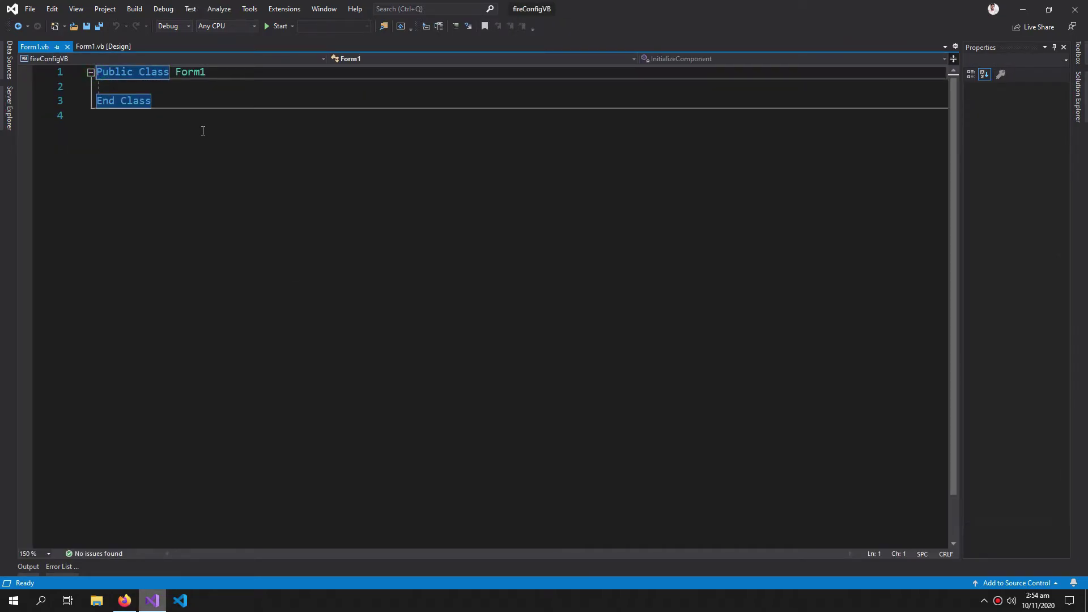
key(Return)
key(Up)
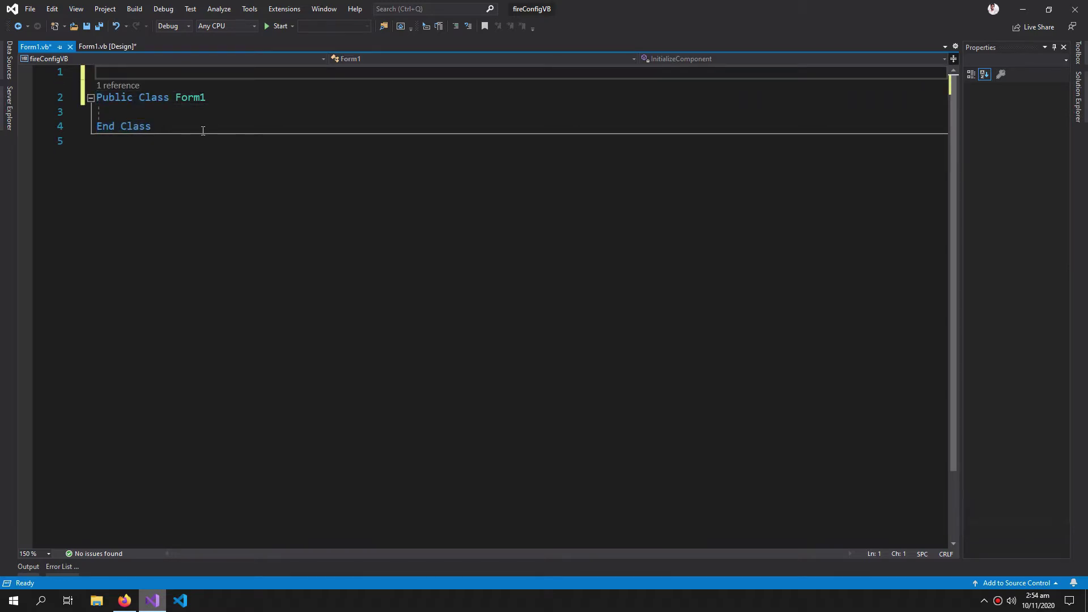
text(PORT)
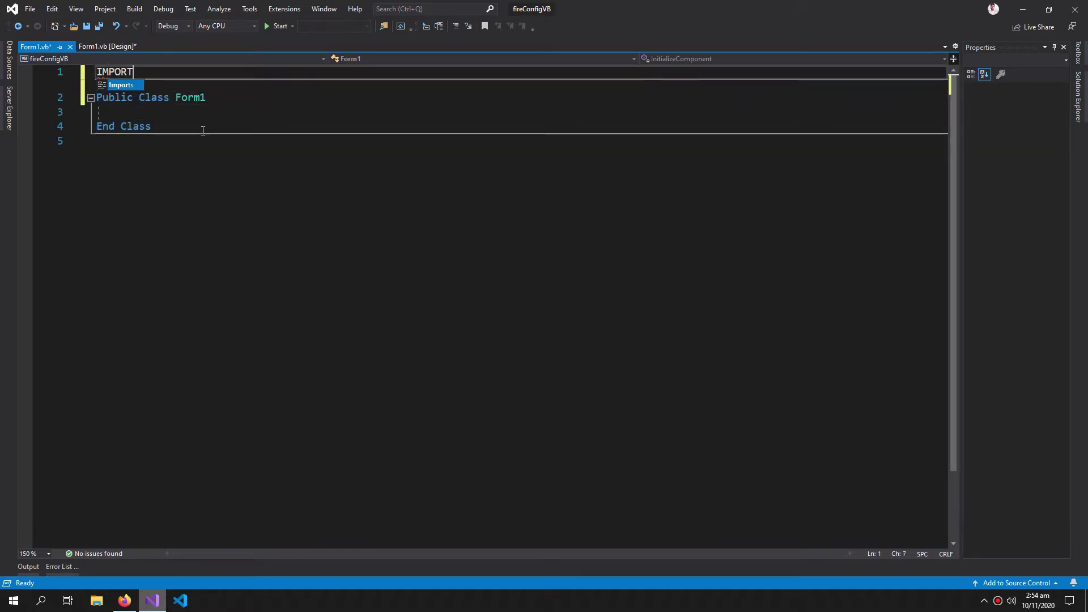
key(ctrl+v)
double_click(227, 100)
text(IN)
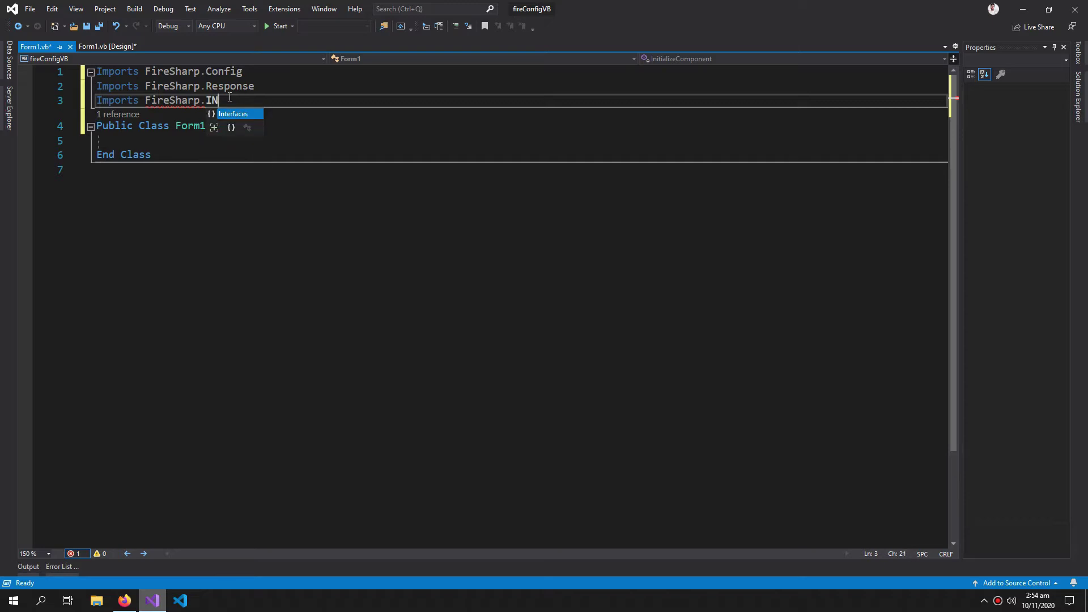
key(Tab)
Declare Private fcon As New FirebaseConfig with empty AuthSecret and BasePath.
key(Down)
key(Down)
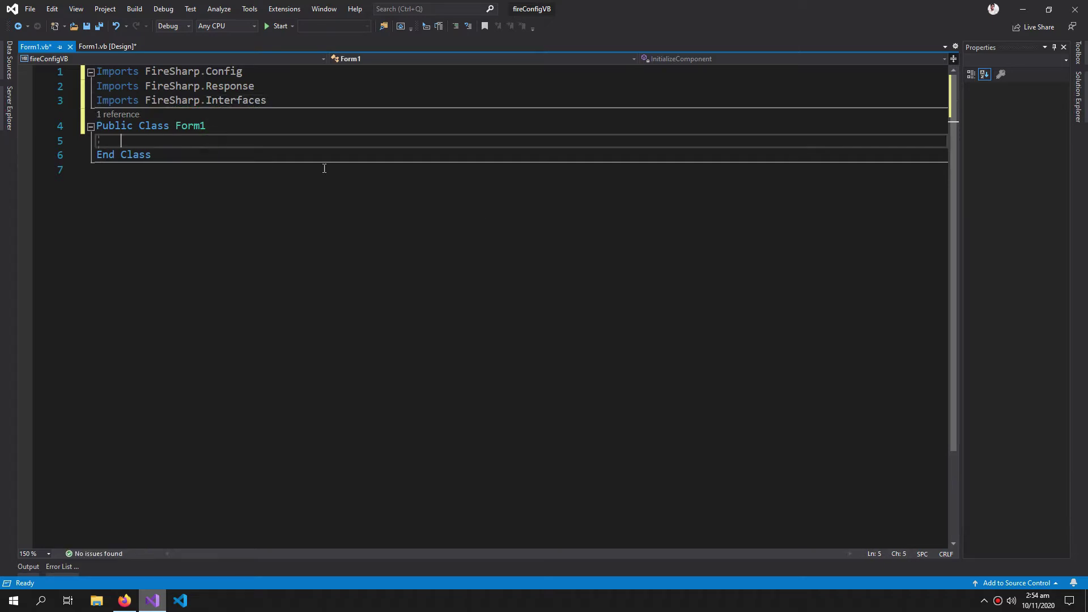
key(Return)
key(ctrl+space)
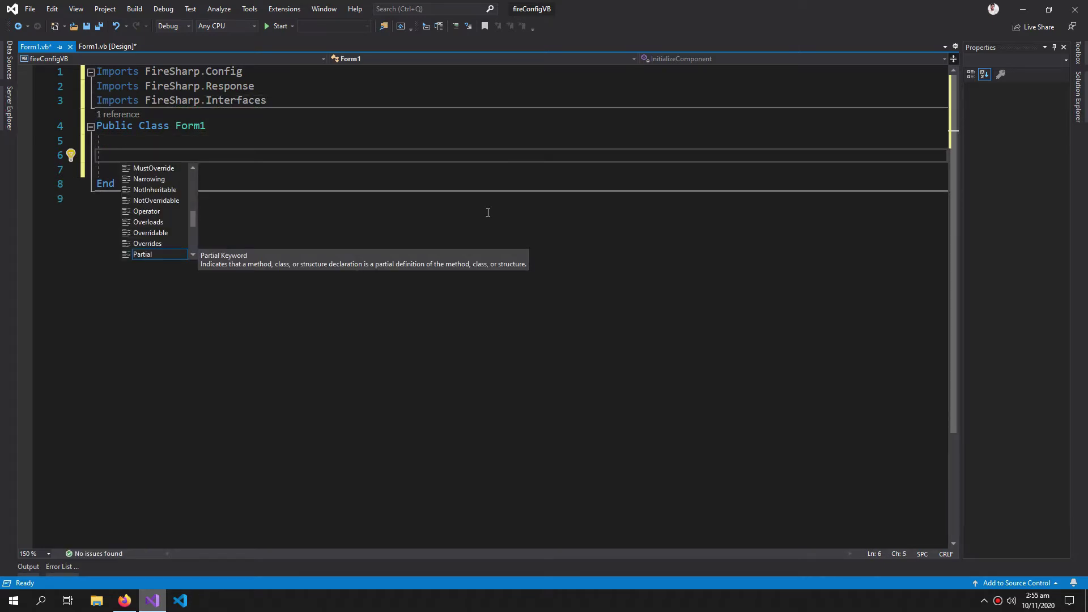
text(r)
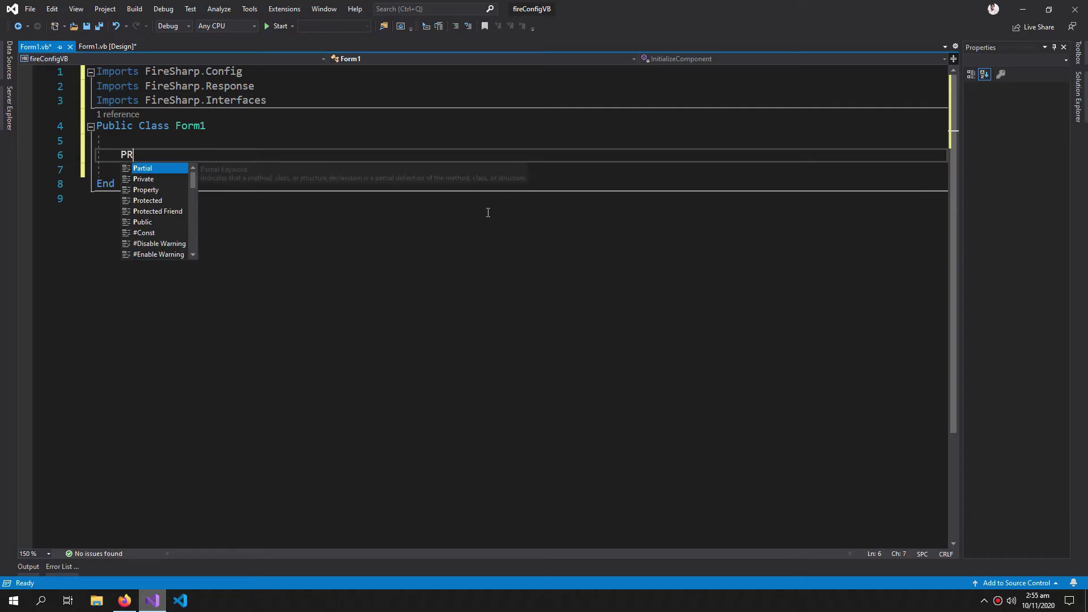
text(i )
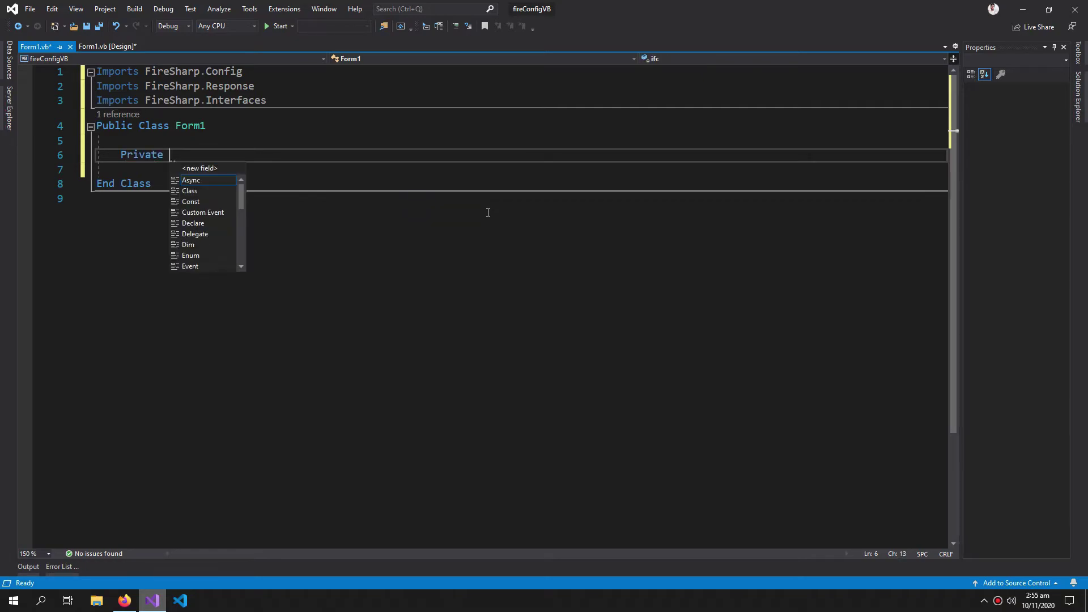
text(fcon )
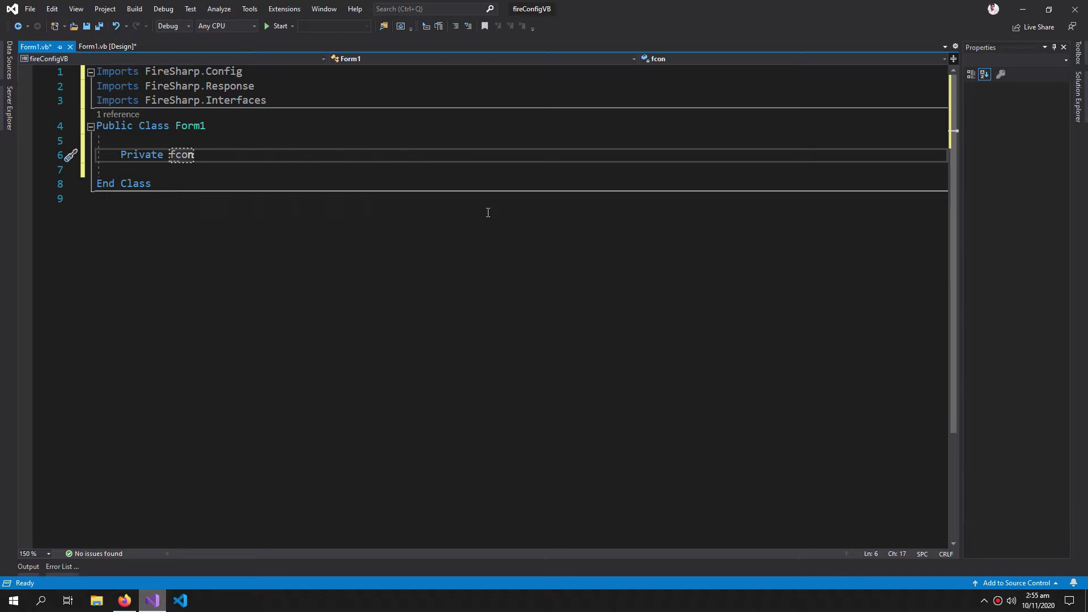
text(as new fire)
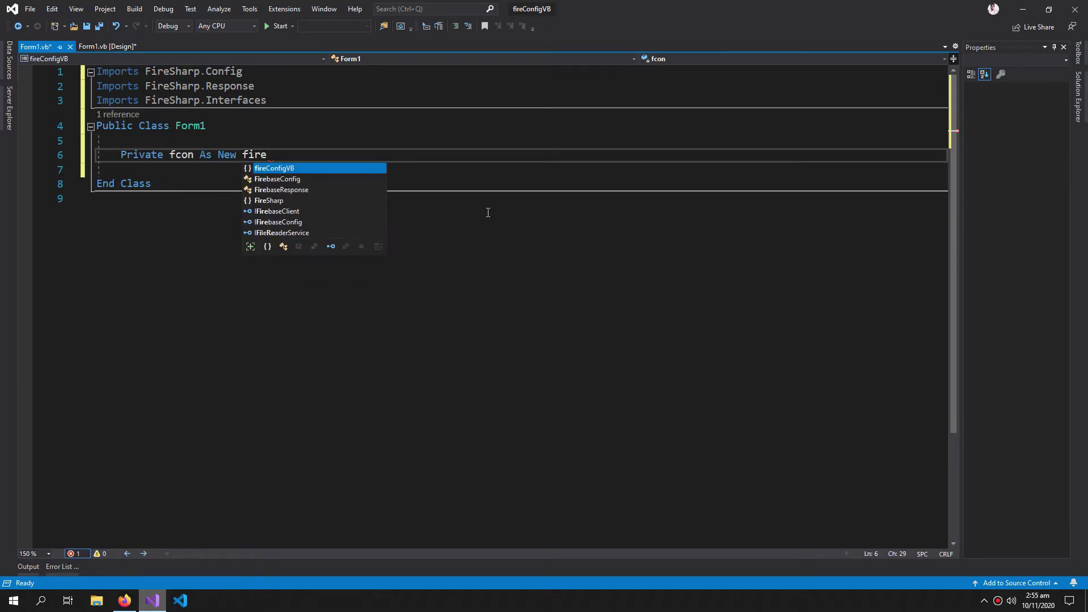
key(Tab)
key(Right)
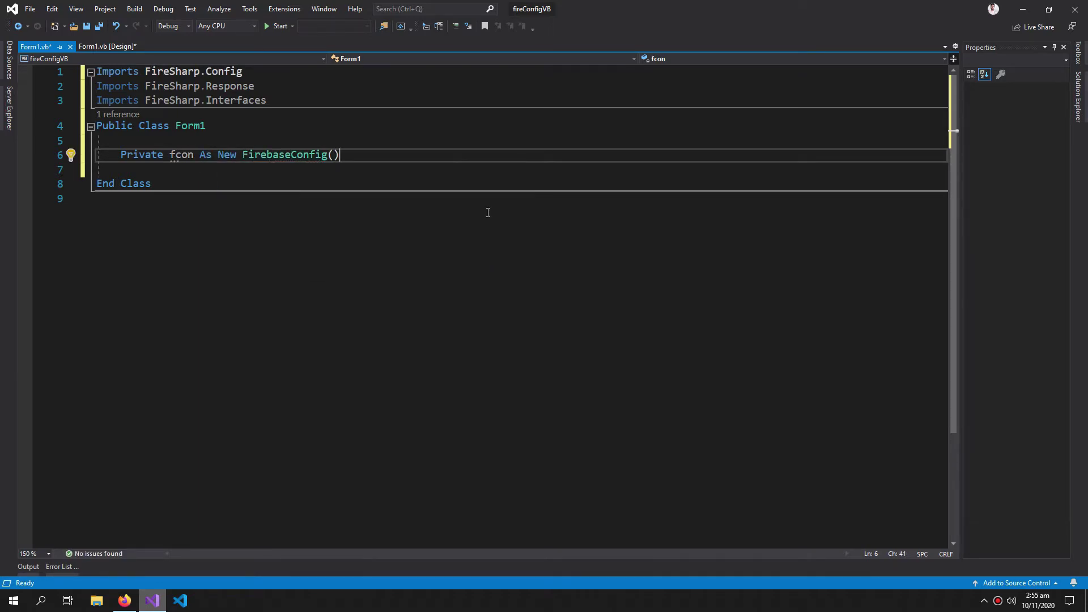
text(w)
key(Return)
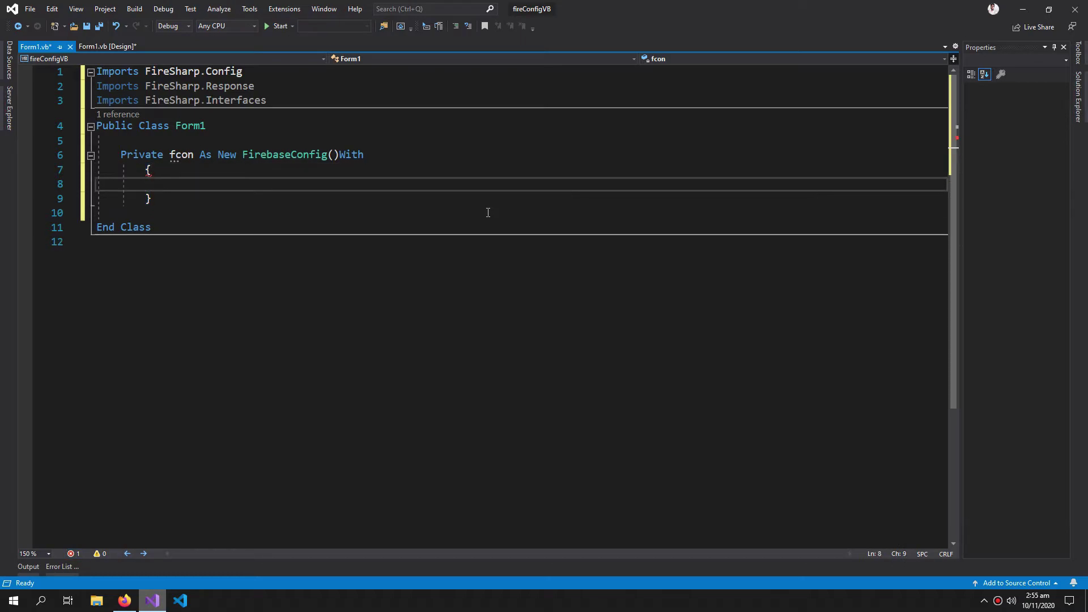
text(.a)
key(Tab)
text(="",)
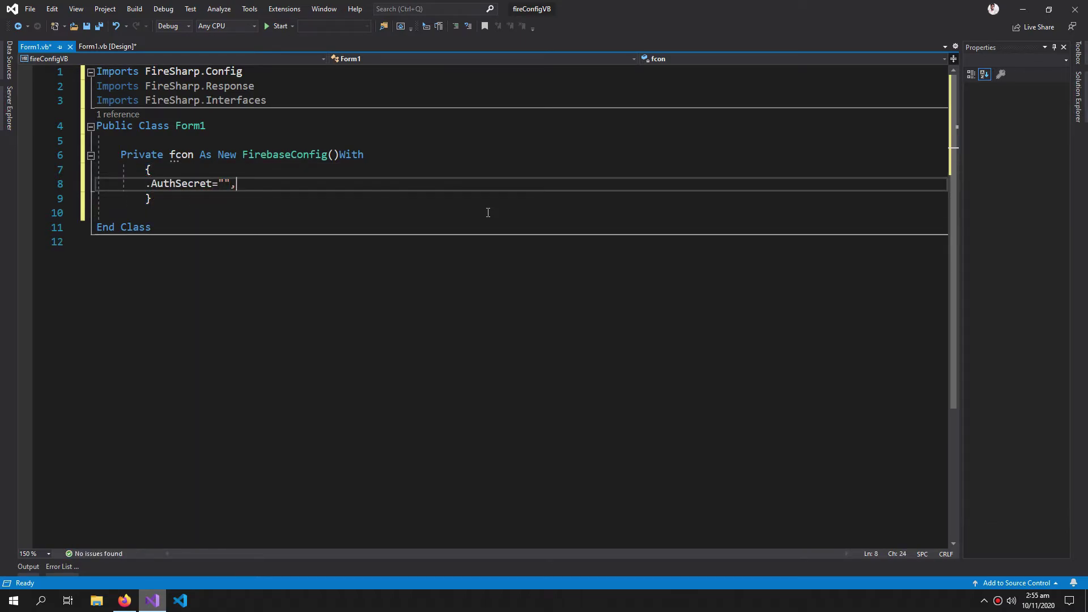
key(Return)
text(.b)
key(Tab)
text(=)
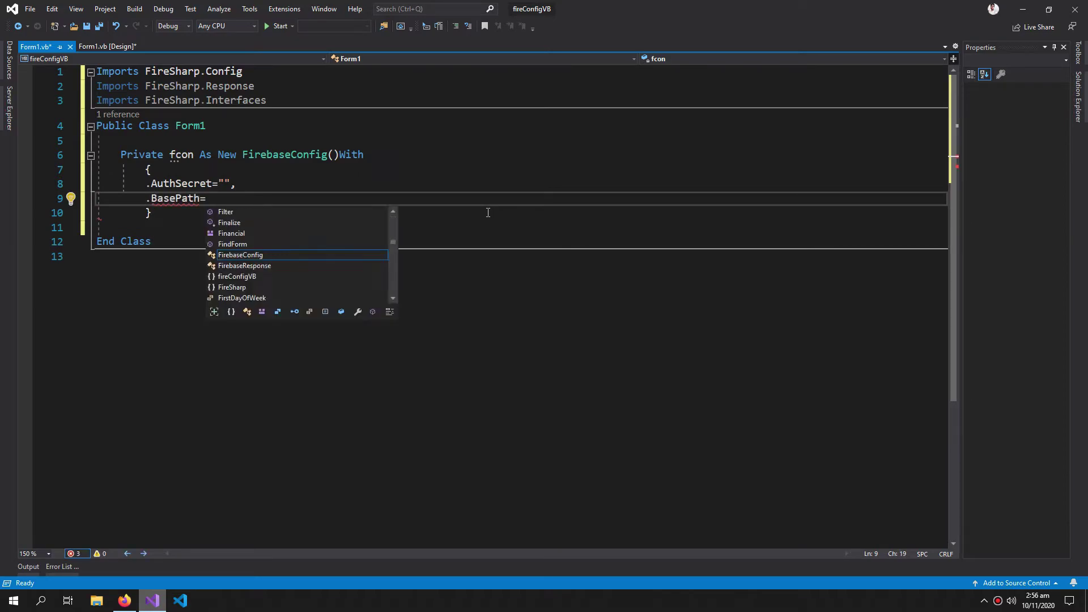
text("")
key(Down)
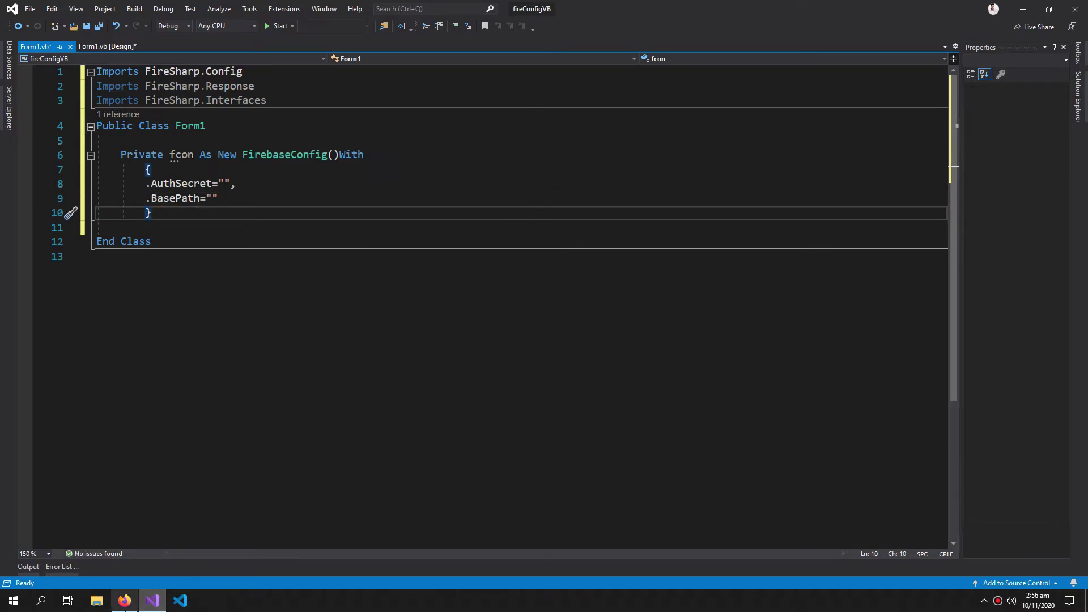
Paste the Realtime Database URL into fcon's BasePath.
click(124, 601)
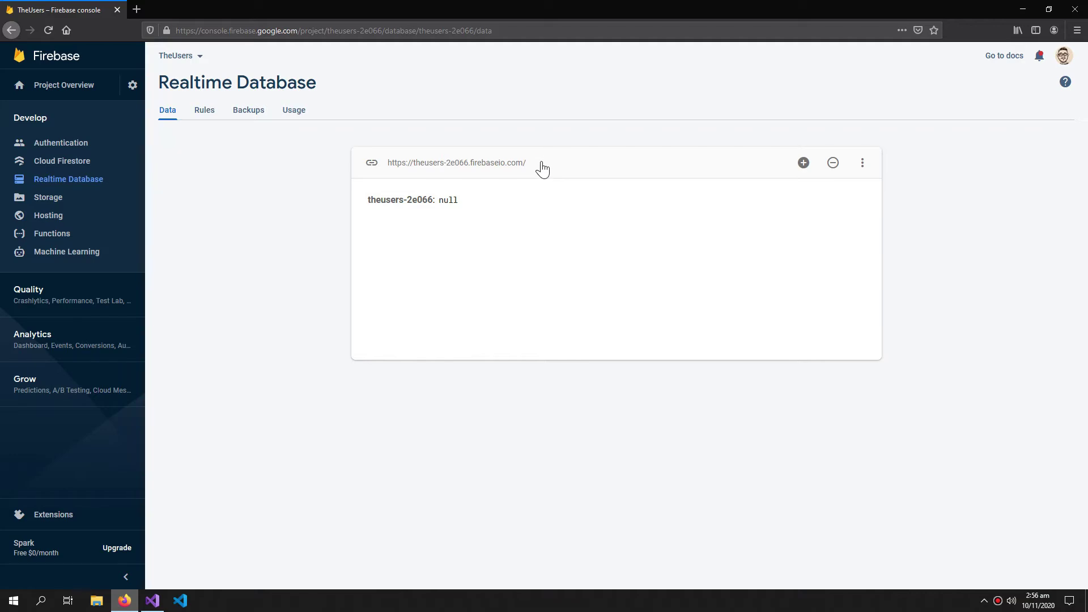
click(542, 164)
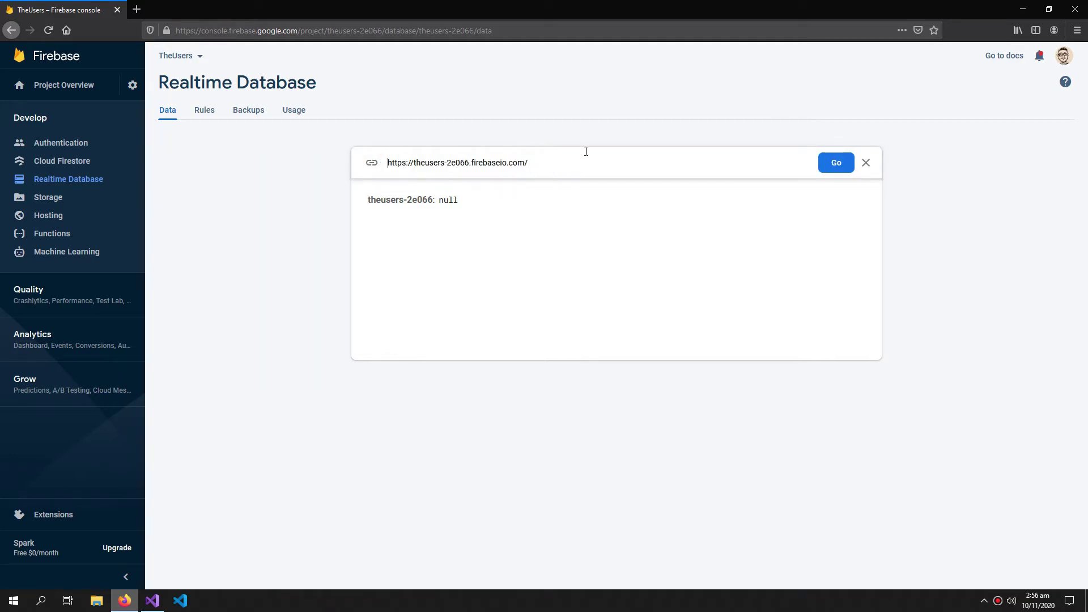
triple_click(553, 170)
key(ctrl+c)
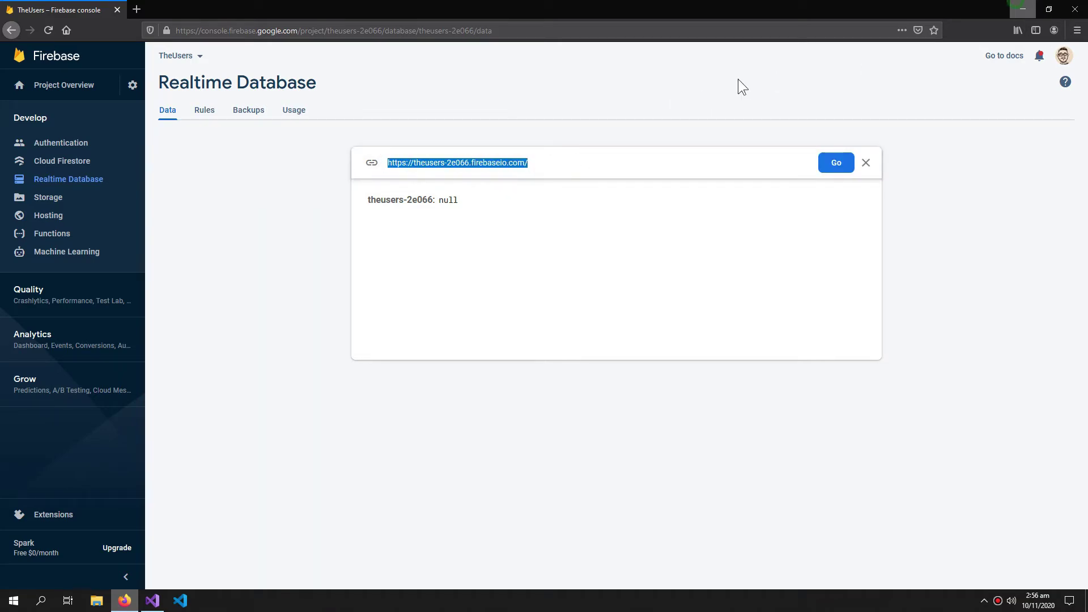
key(alt+Tab)
click(221, 198)
key(ctrl+v)
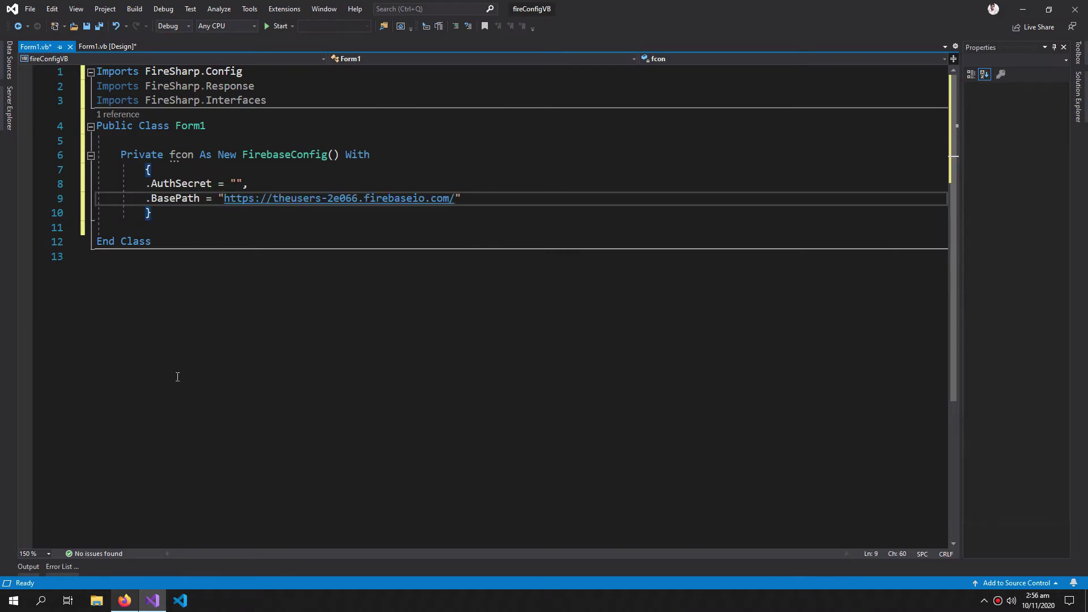
key(alt+Tab)
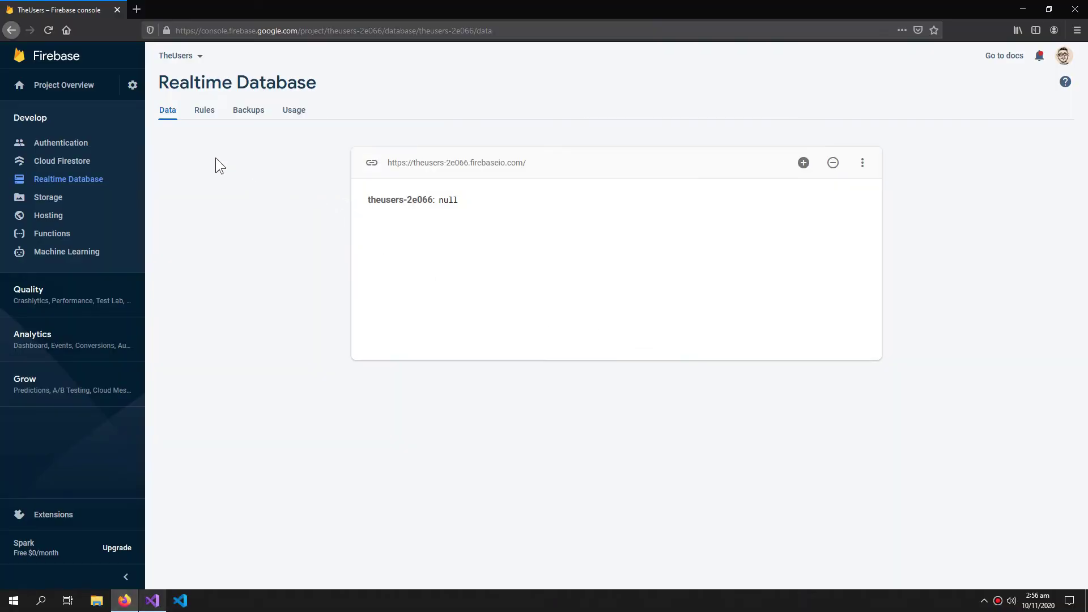
Copy the legacy database secret from Service accounts and paste it into AuthSecret.
click(132, 85)
click(191, 89)
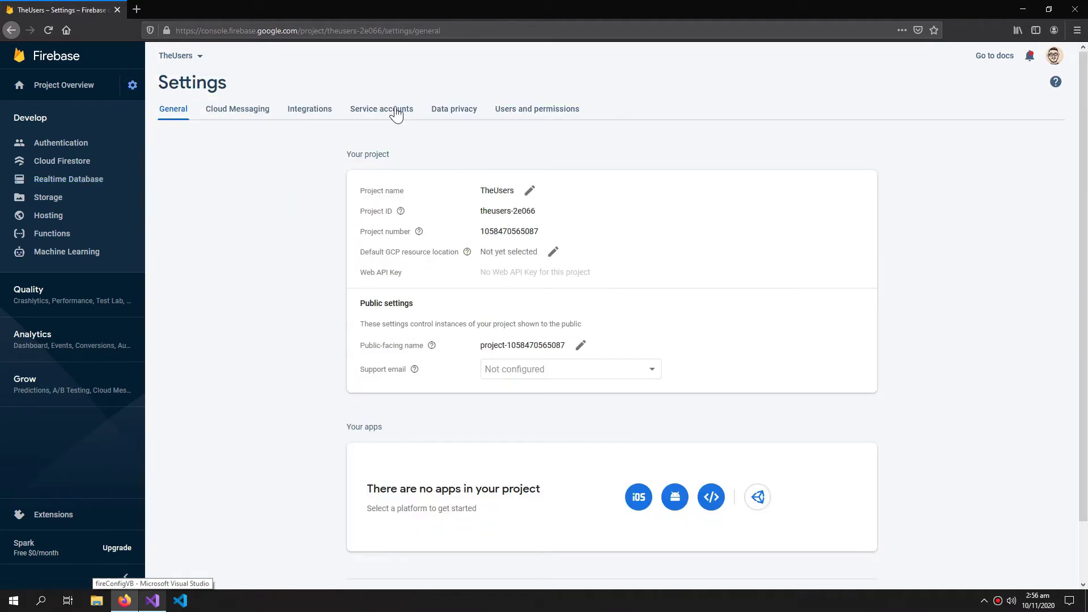
click(394, 111)
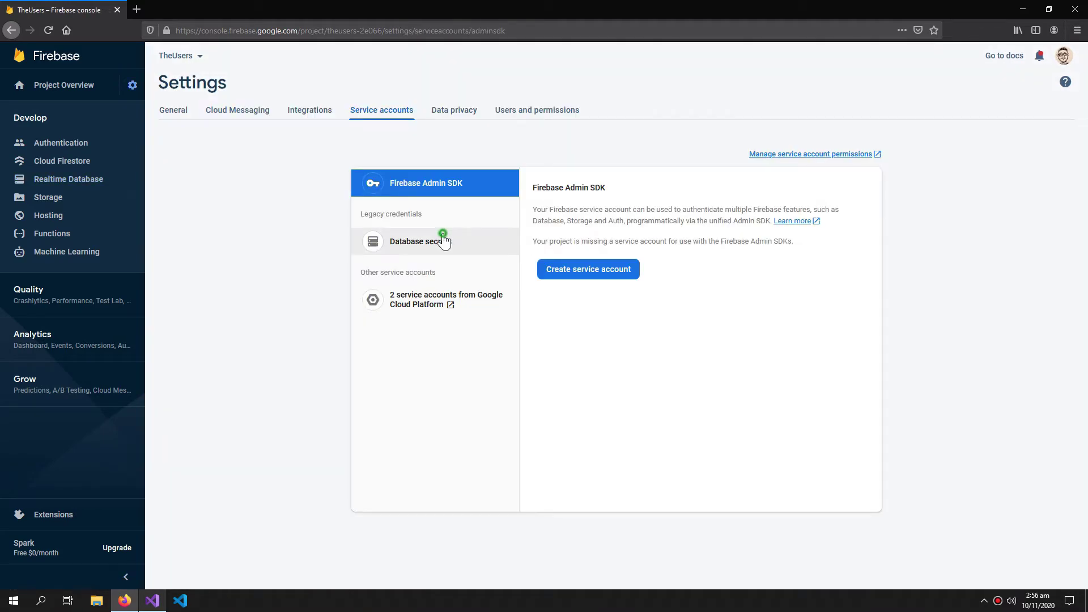
click(442, 234)
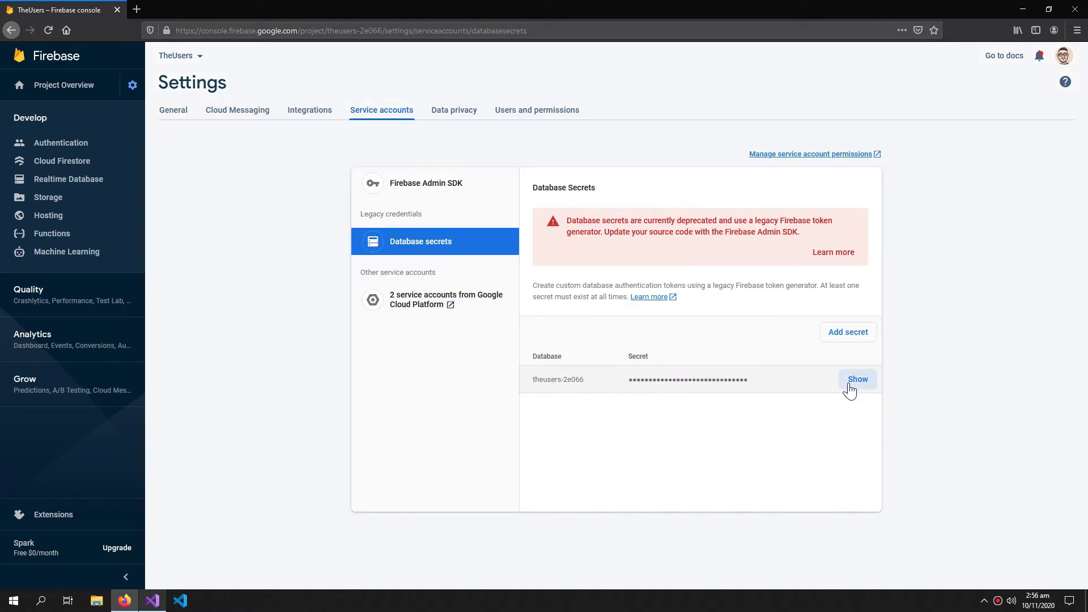
click(851, 384)
click(849, 382)
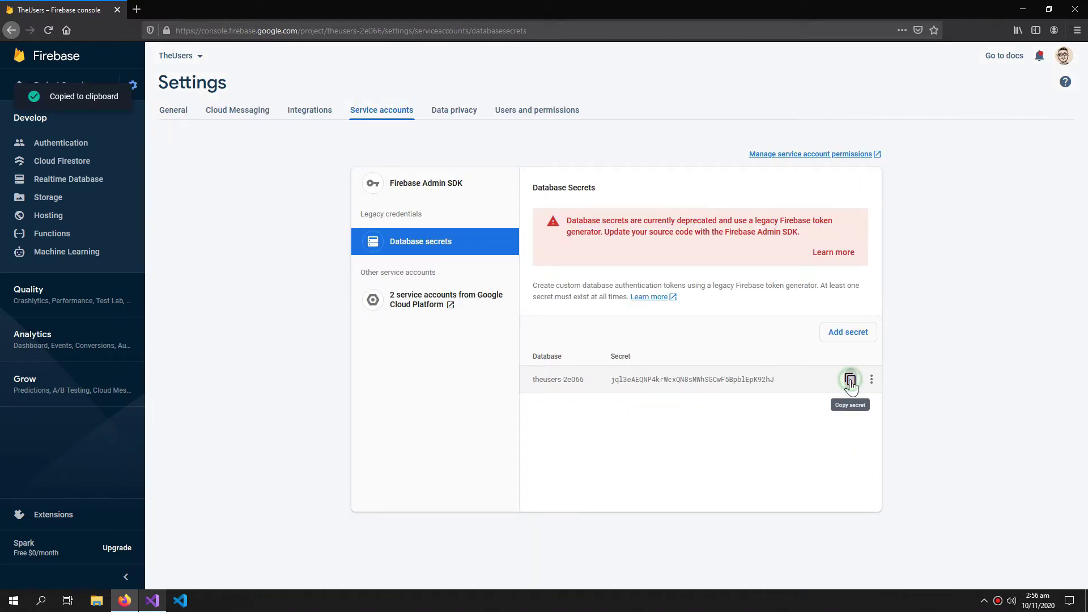
click(1023, 10)
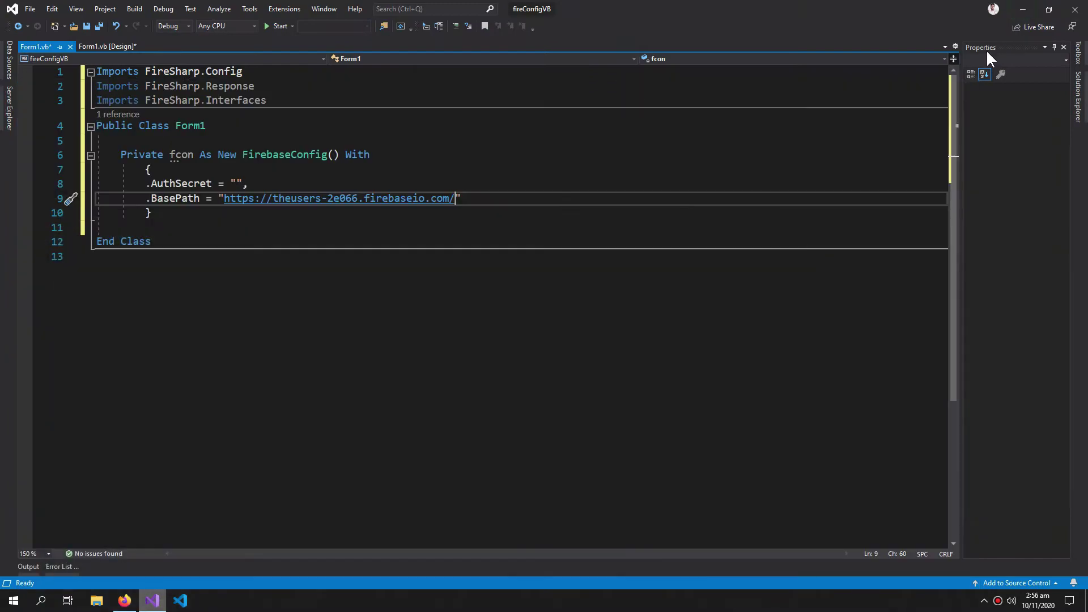
click(239, 184)
key(ctrl+v)
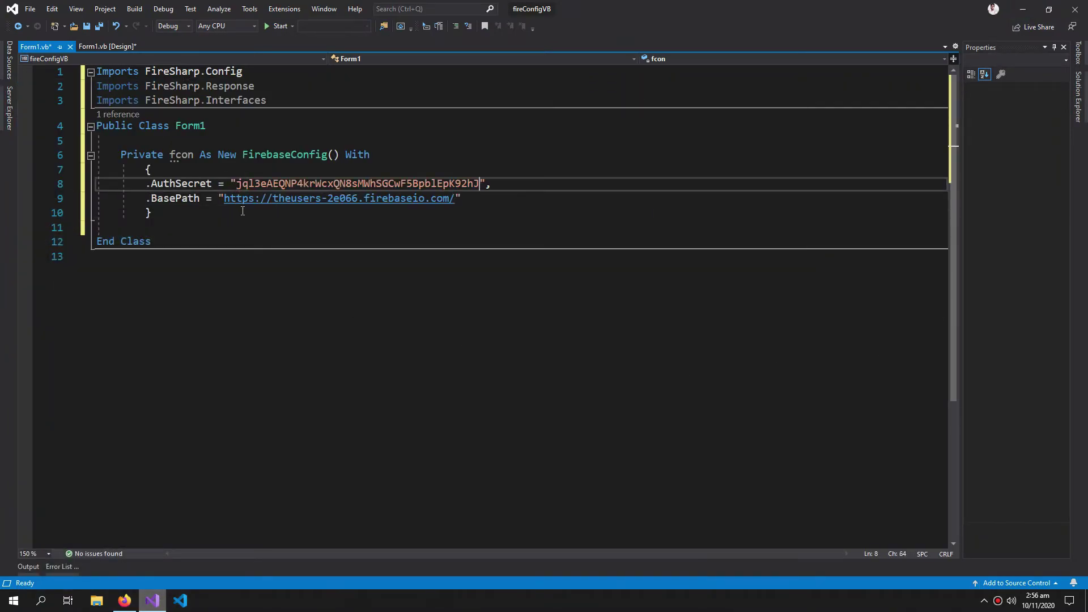
key(Down)
key(Down)
key(Return)
key(Return)
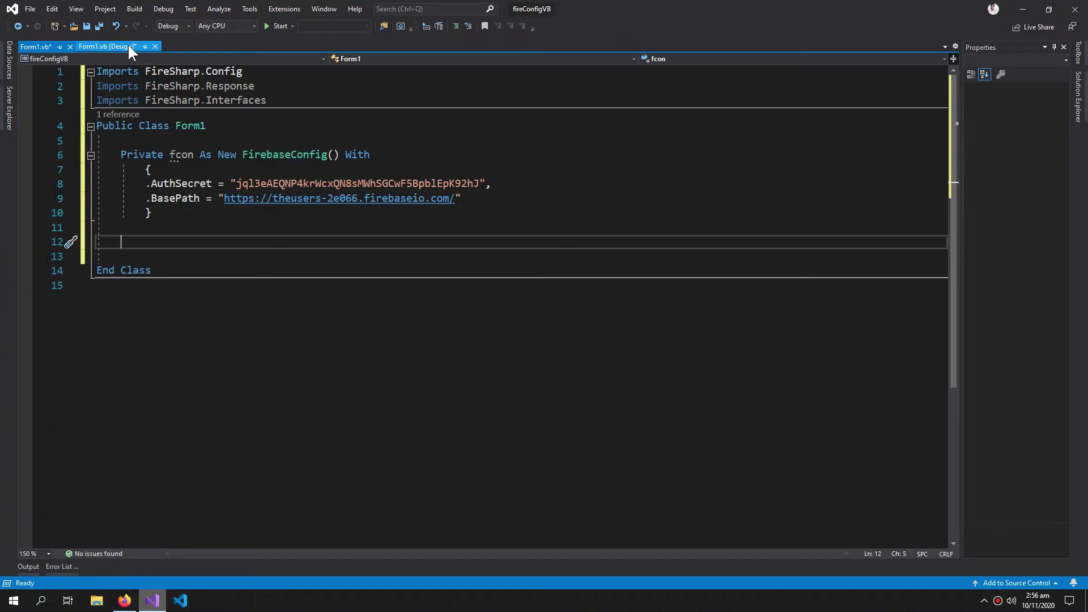
Generate a Form1_Load handler from the Load event in the Properties window.
click(108, 45)
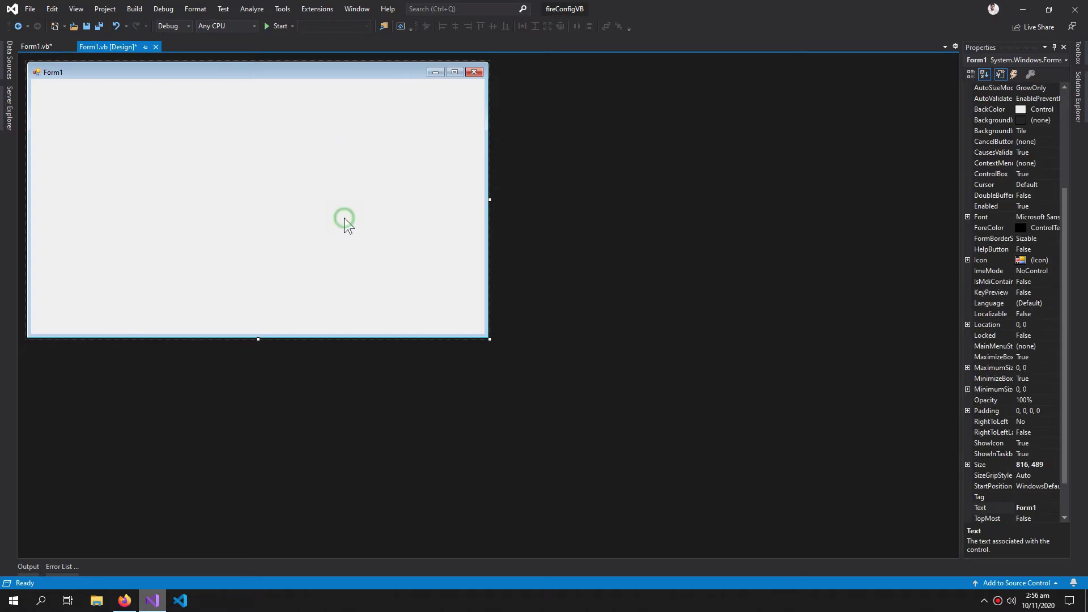
click(1012, 74)
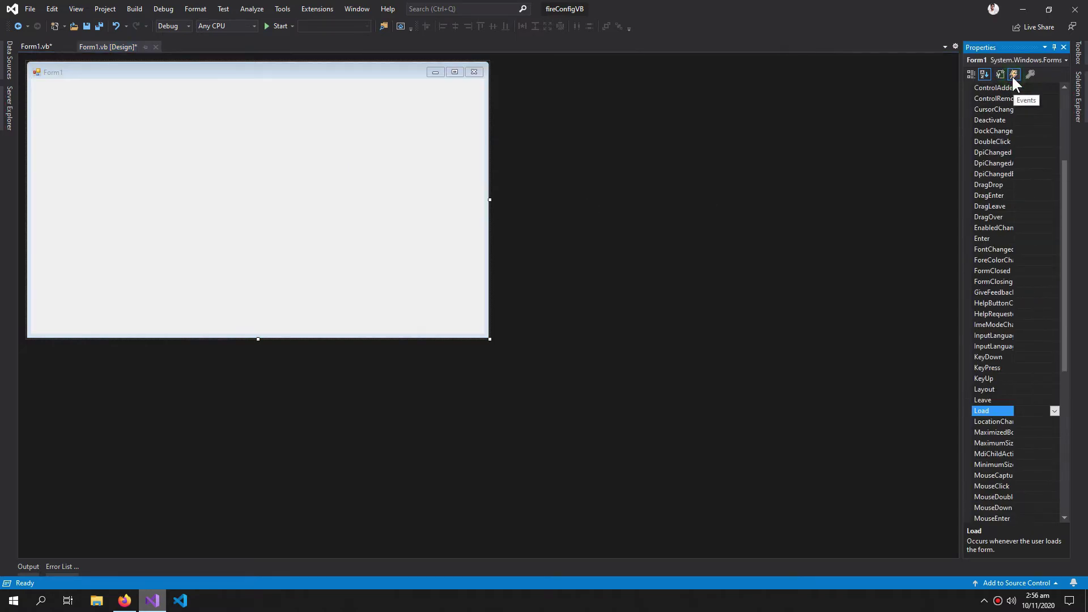
double_click(1032, 414)
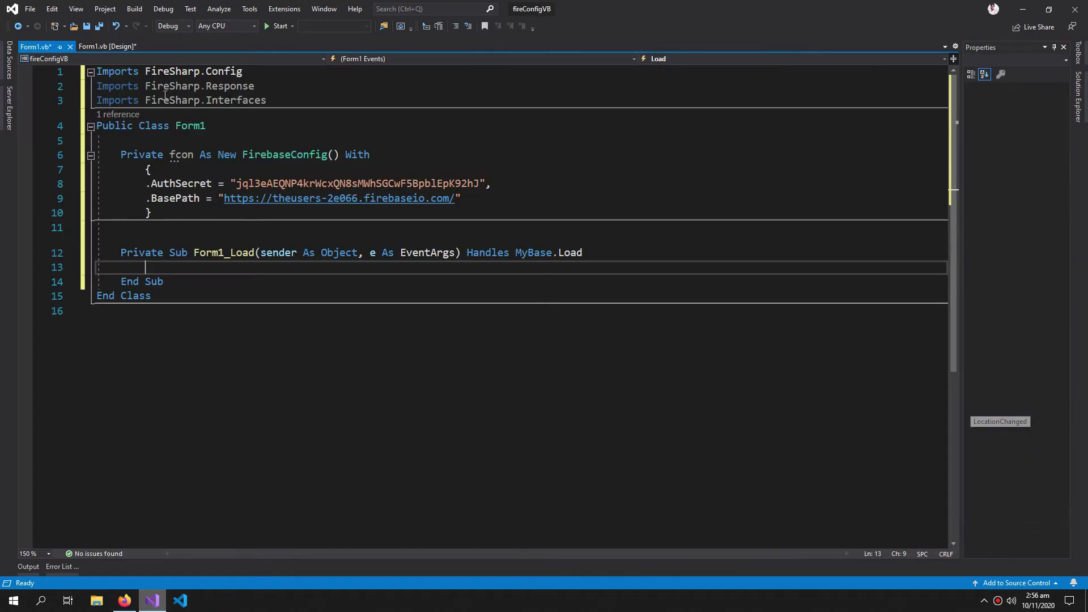
click(200, 281)
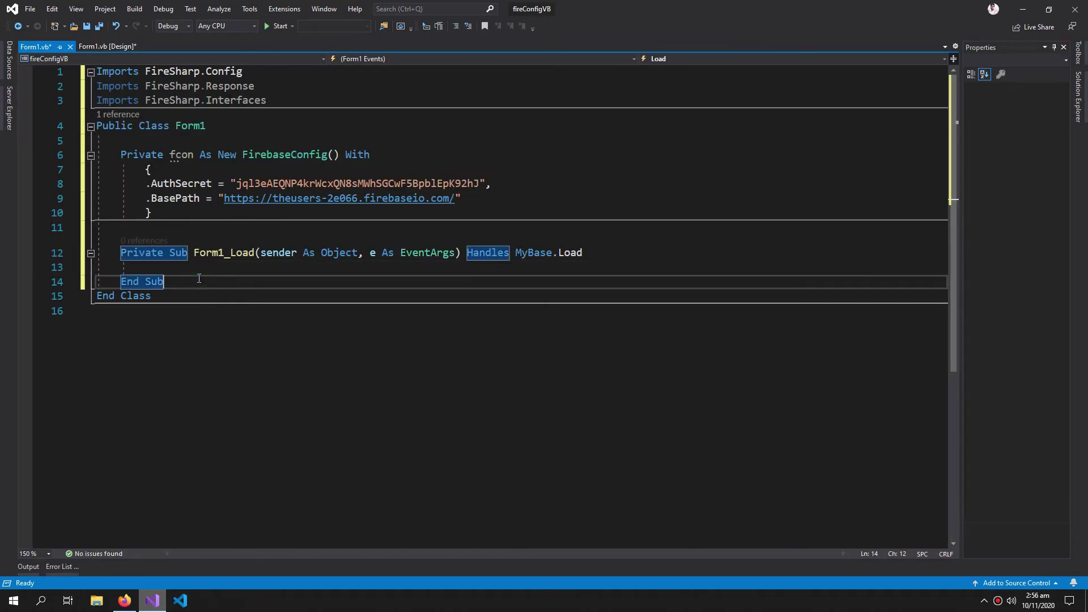
key(Return)
Insert a Try...Catch ex As Exception block inside Form1_Load.
click(189, 266)
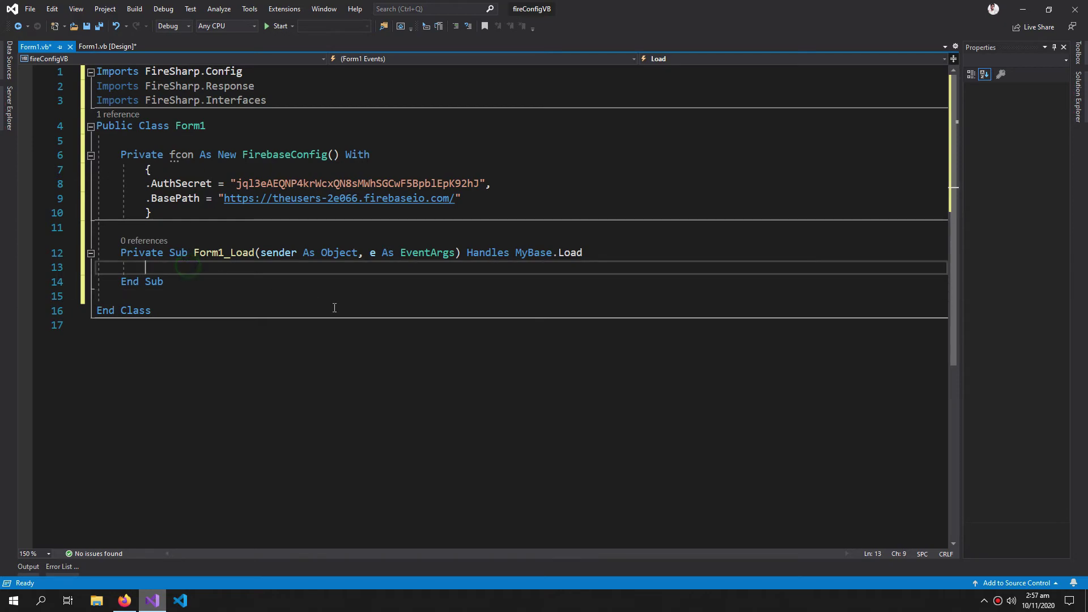
text(tr)
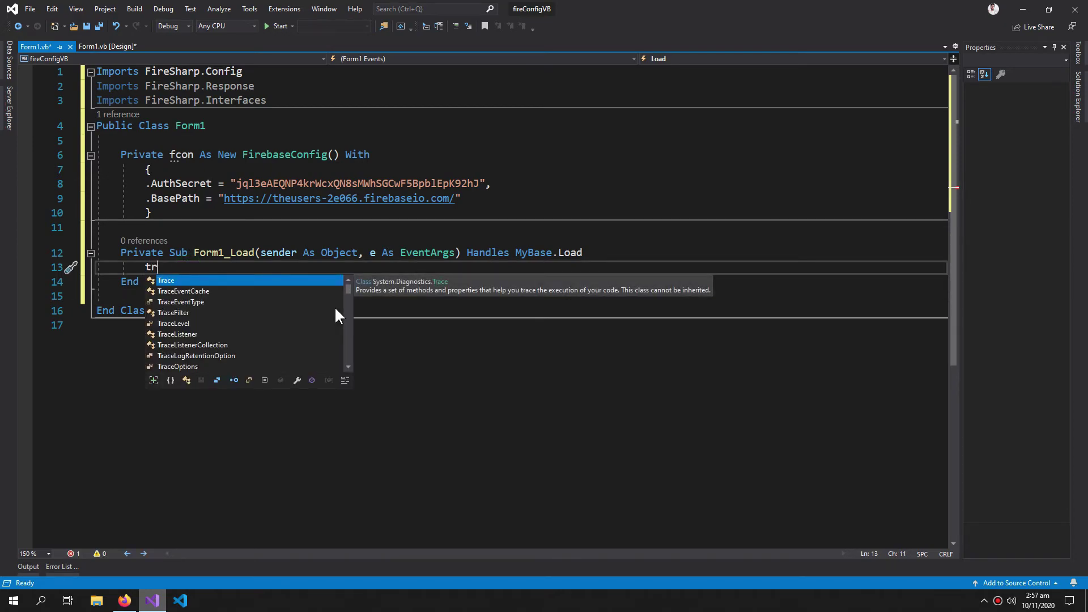
text(y)
key(Tab)
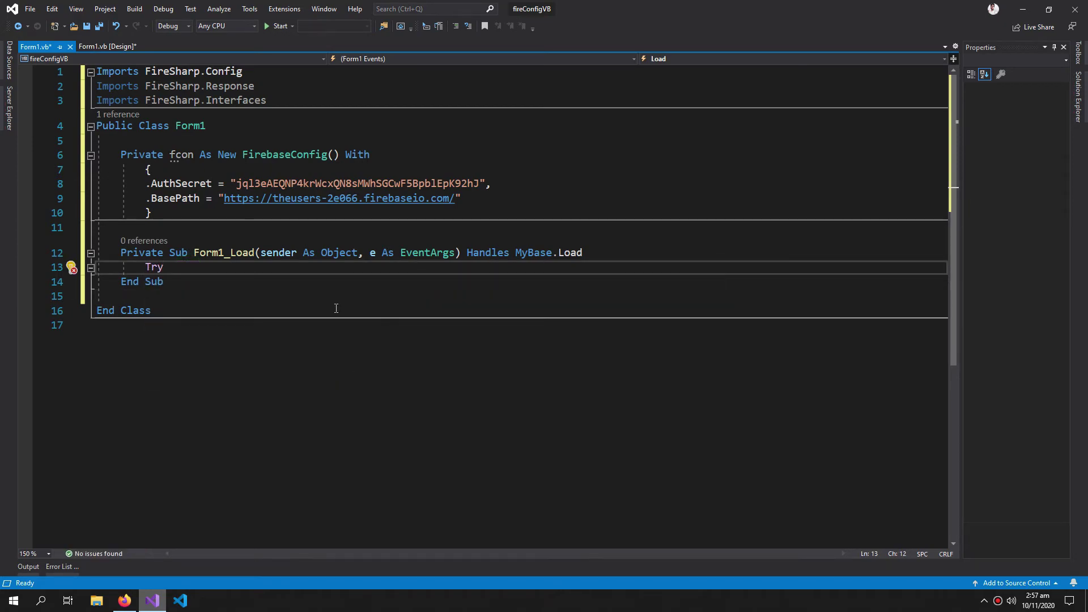
key(Return)
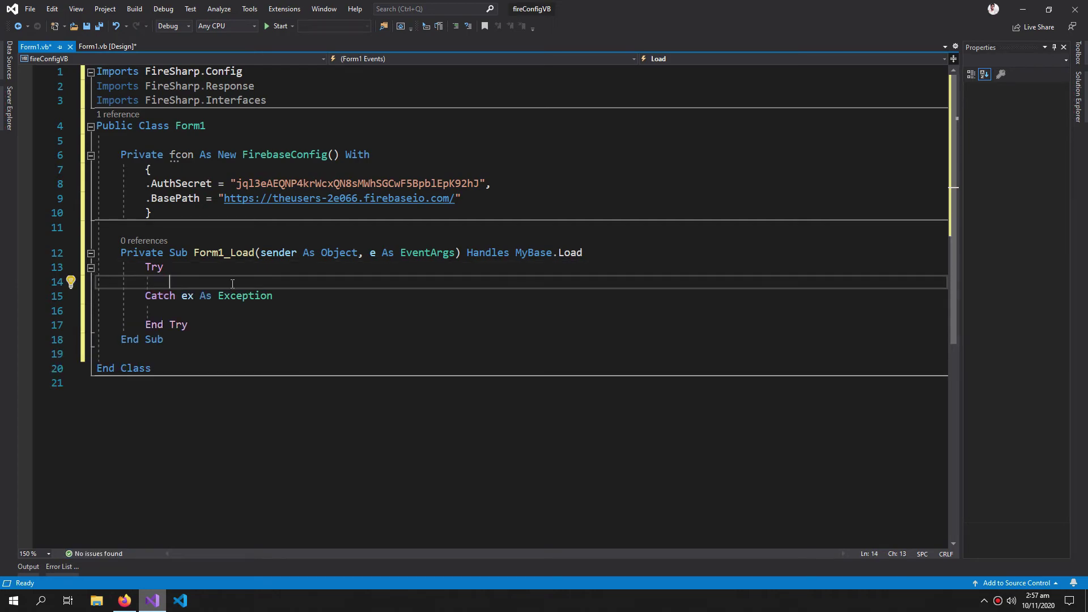
click(171, 212)
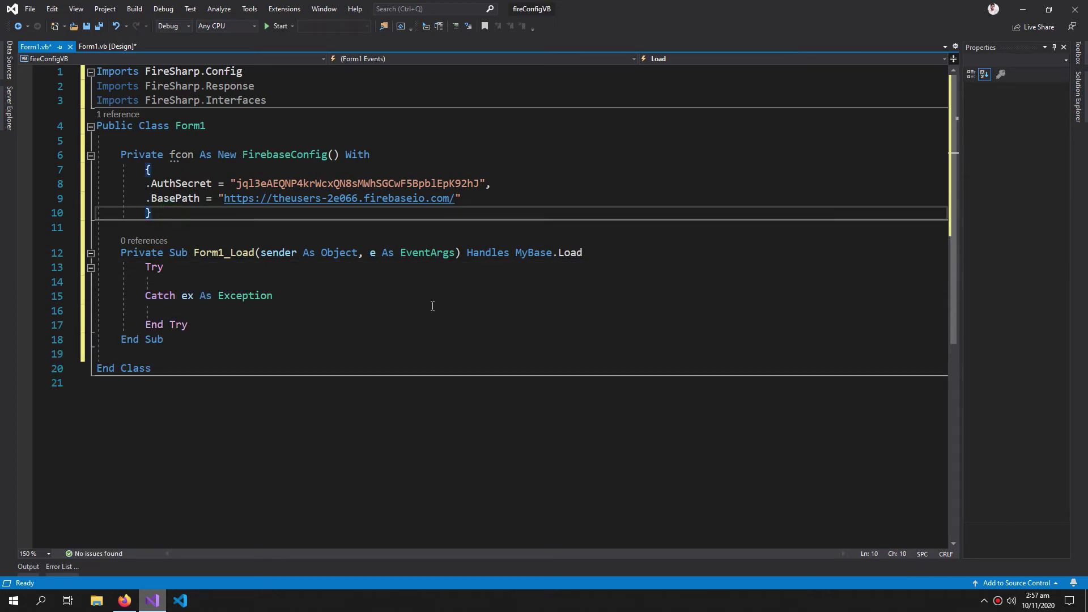
key(Return)
key(Return)
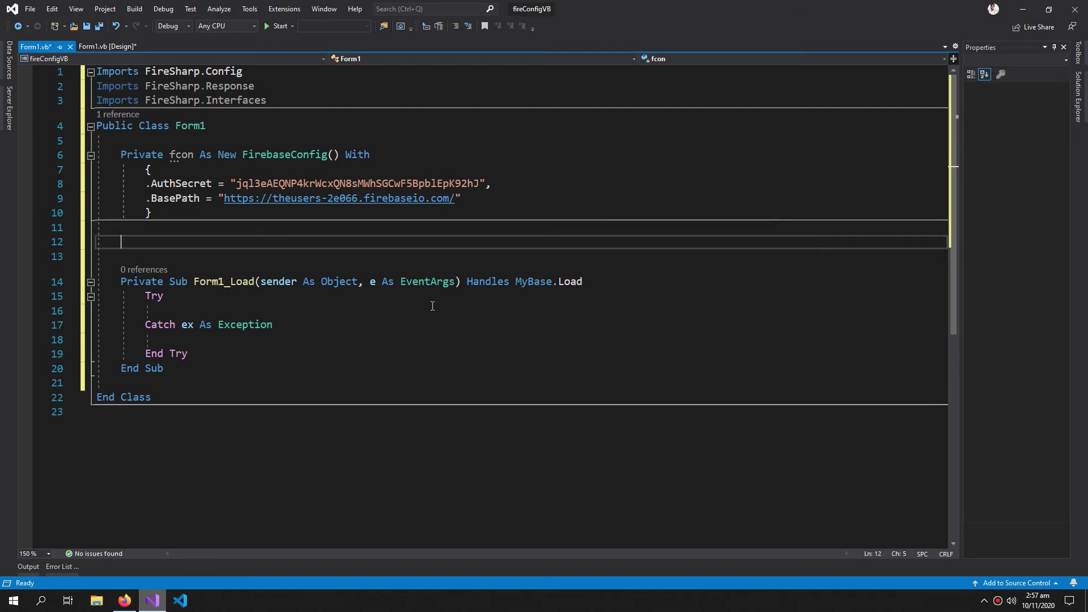
text(private c)
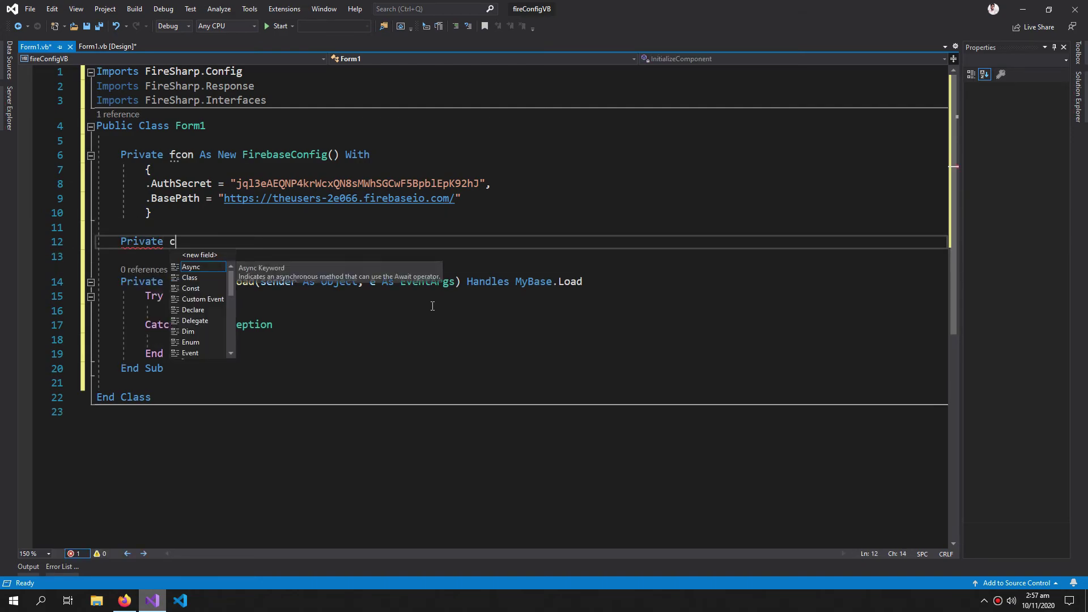
text(lient IF)
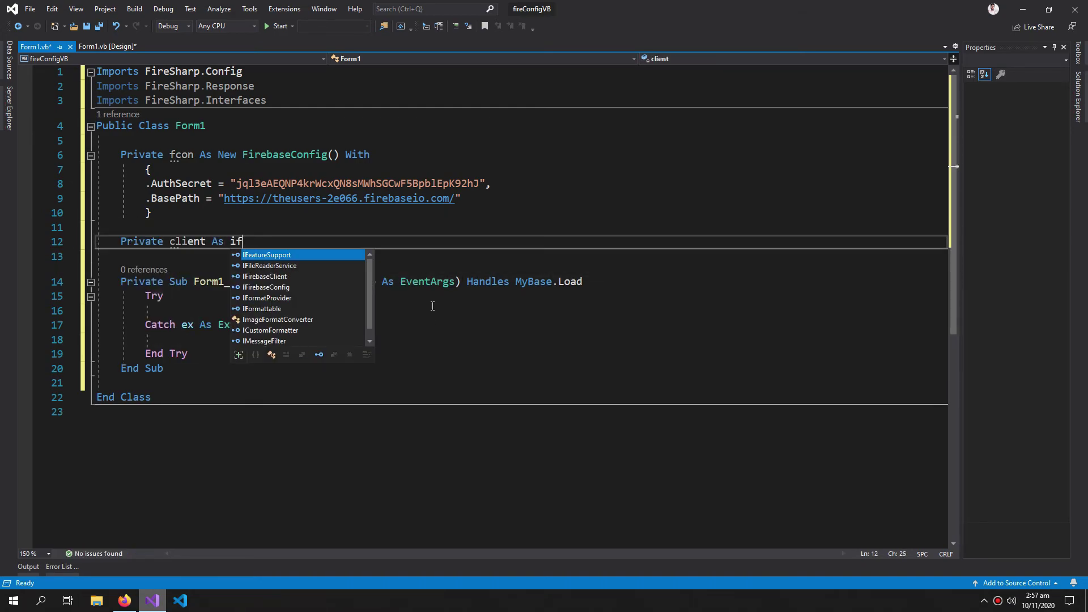
Declare Private client As IFirebaseClient and set client = New FireSharp.FirebaseClient(fcon) in Try.
key(Tab)
click(282, 310)
text(c)
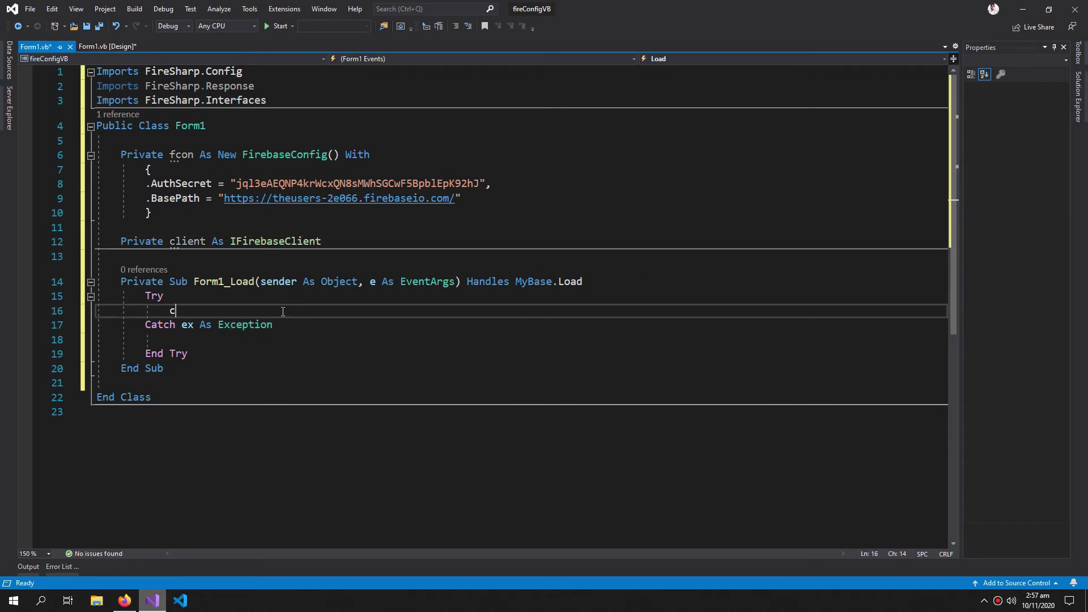
text(li)
key(Tab)
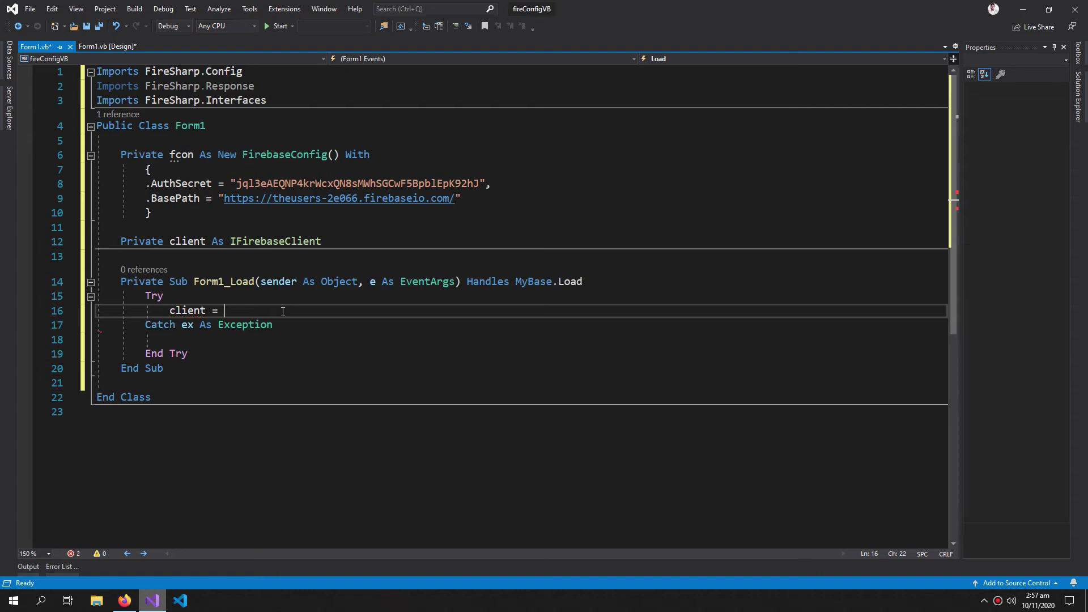
text(New FireSharp)
text(.)
key(Down)
key(Down)
key(Down)
key(Down)
text(()
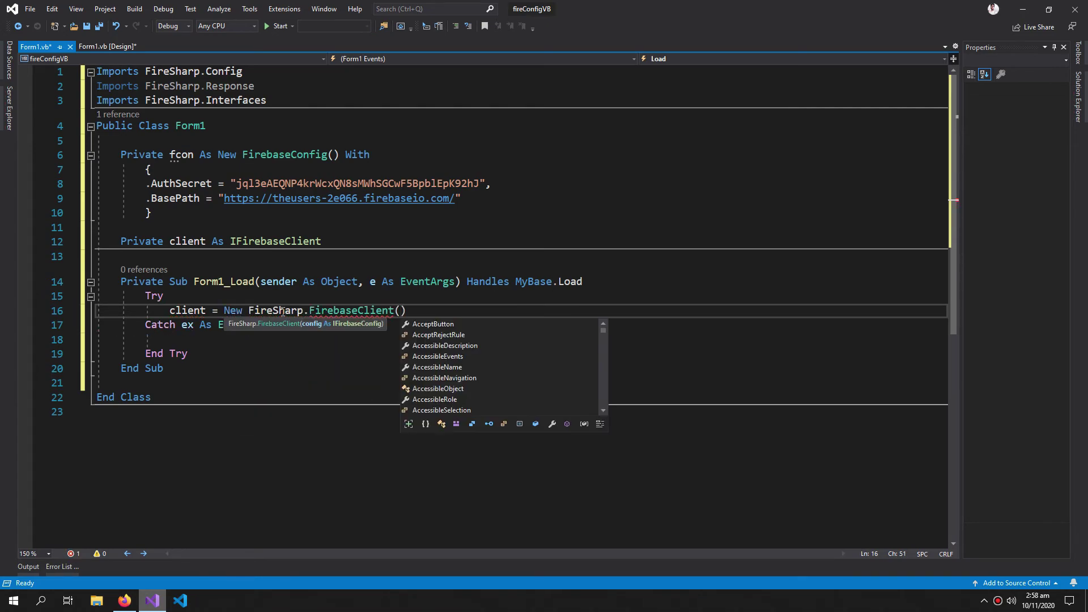
text(fcon)
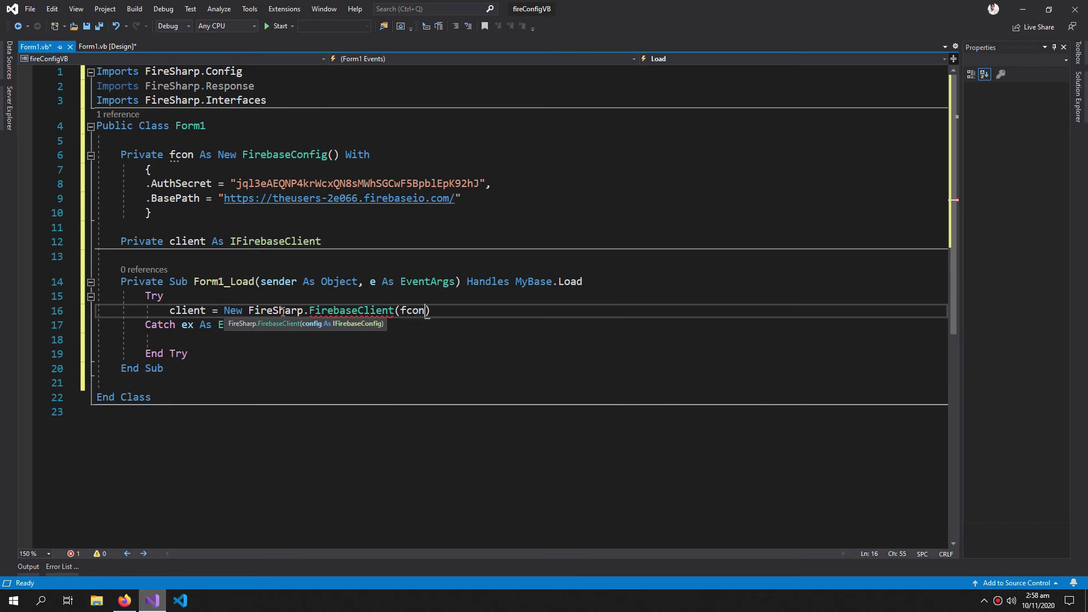
drag(171, 223, 122, 179)
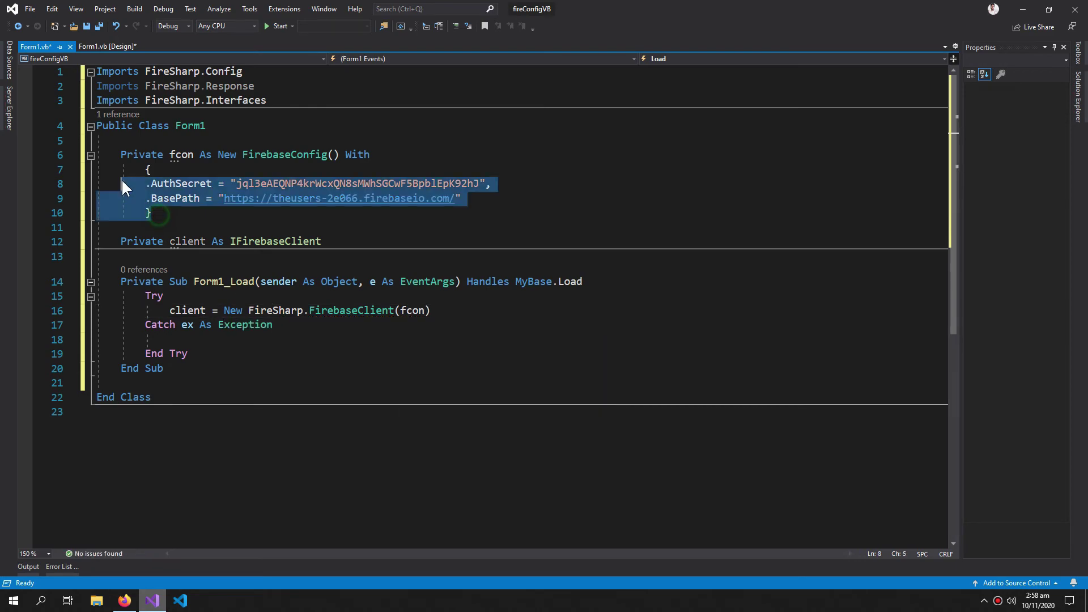
Replace 'ex As Exception' with a MessageBox.Show about an internet problem.
click(381, 351)
drag(290, 331, 202, 337)
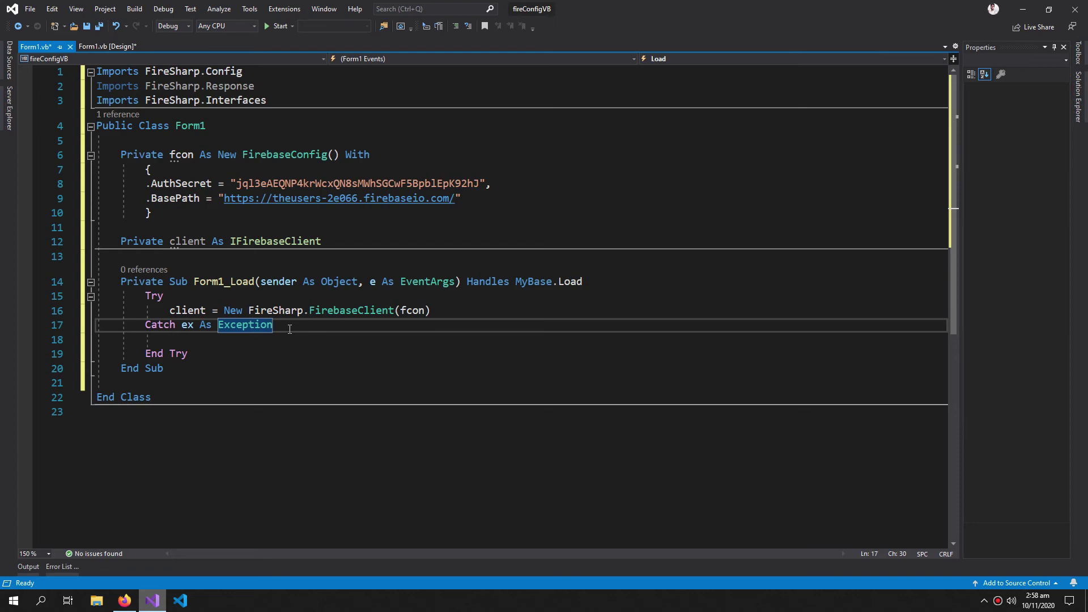
key(BackSpace)
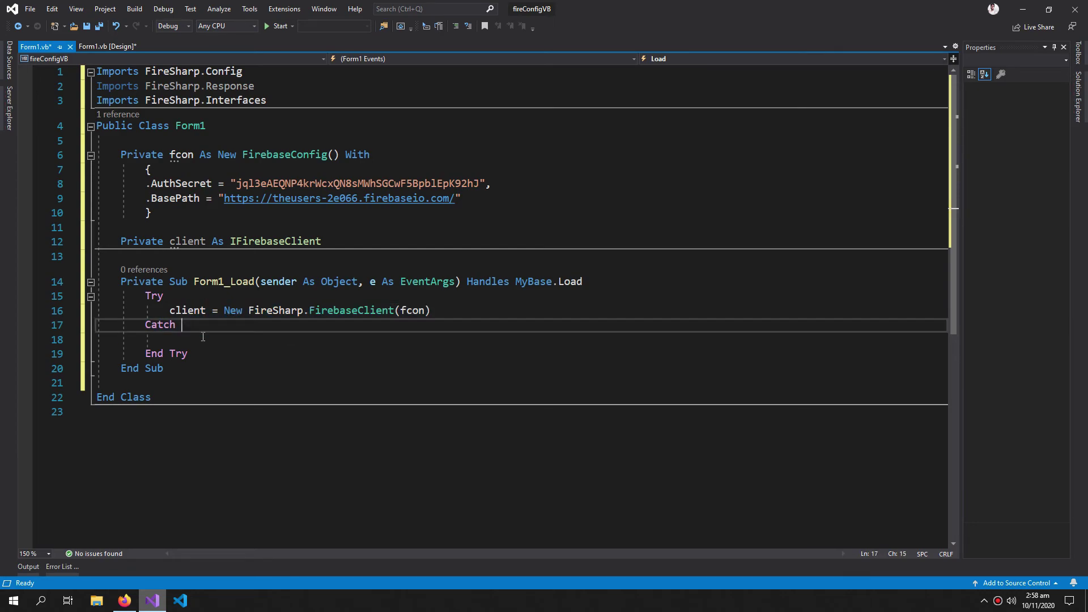
key(Return)
text(MessageBox.)
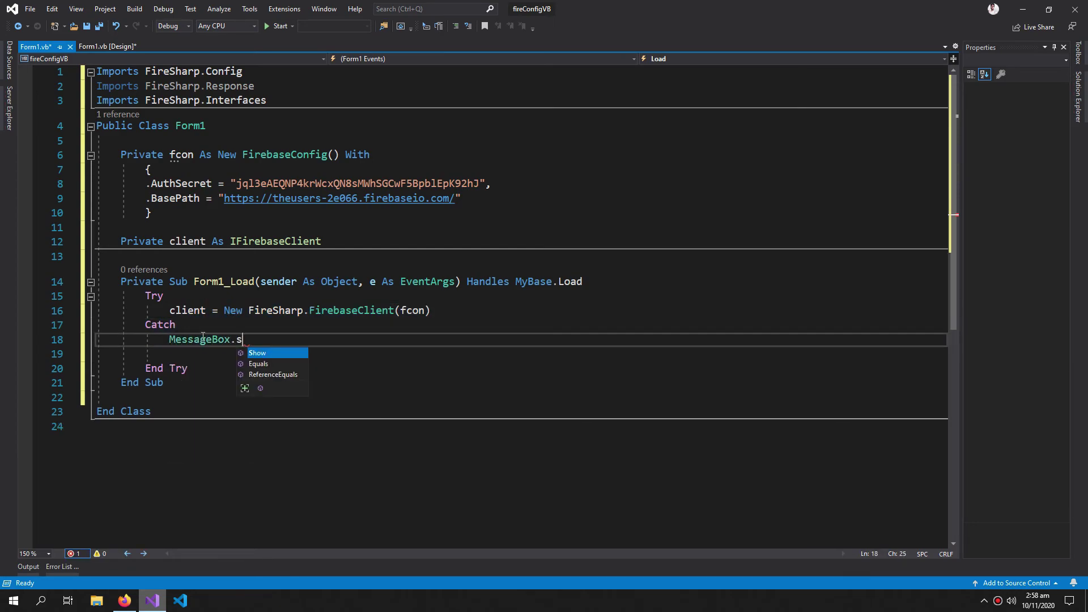
text(Show("there was )
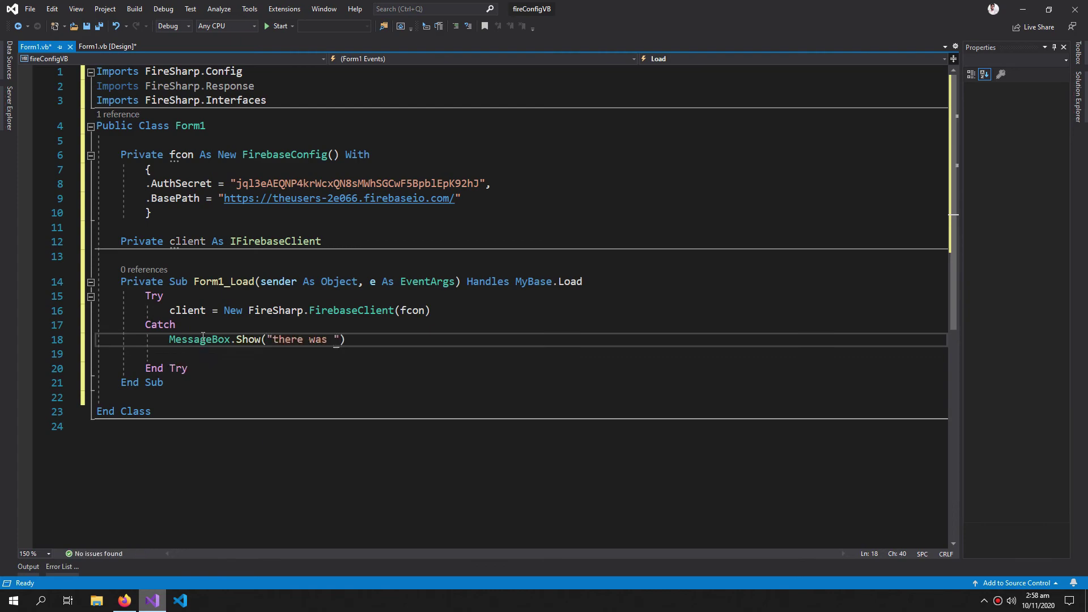
text(a problem with you)
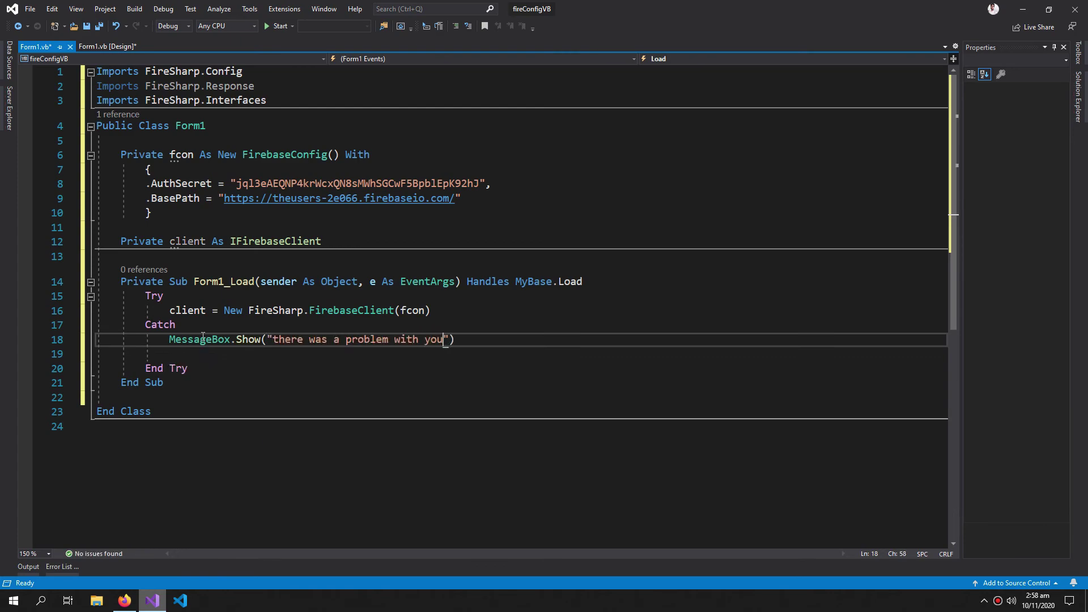
text(r internet)
click(177, 349)
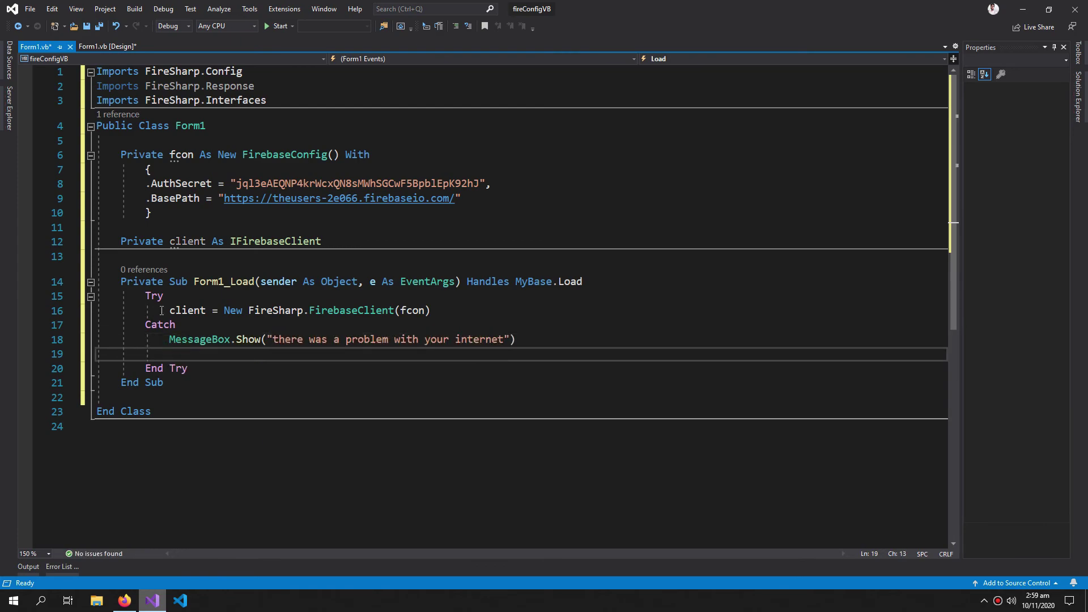
key(BackSpace)
click(219, 414)
key(BackSpace)
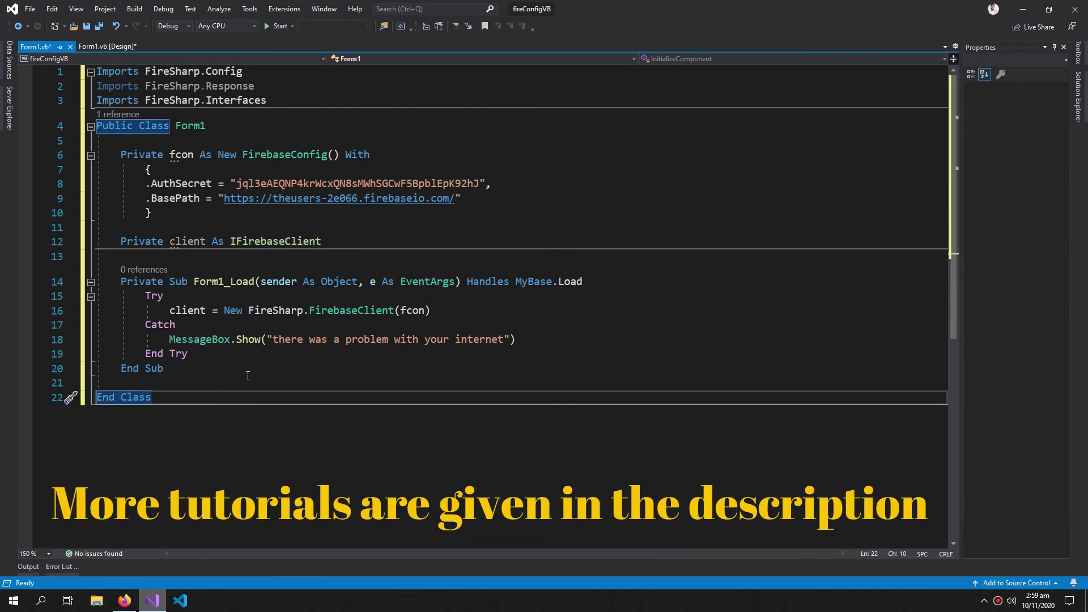